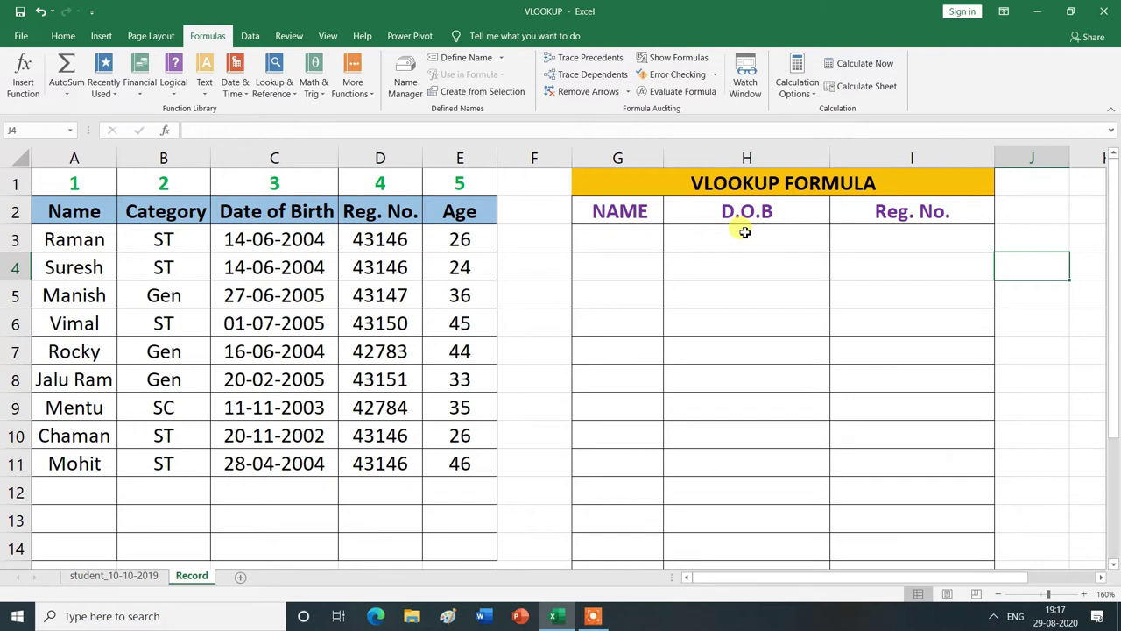
Insert a VLOOKUP function into D.O.B cell H3 through the Insert Function search
left_click(744, 232)
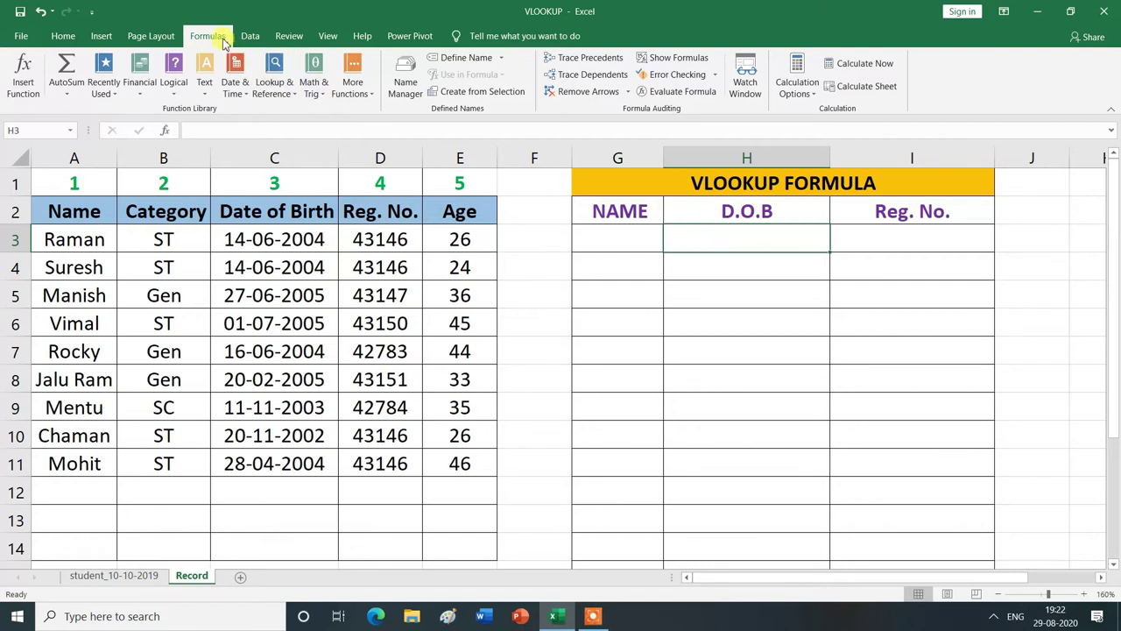
left_click(25, 79)
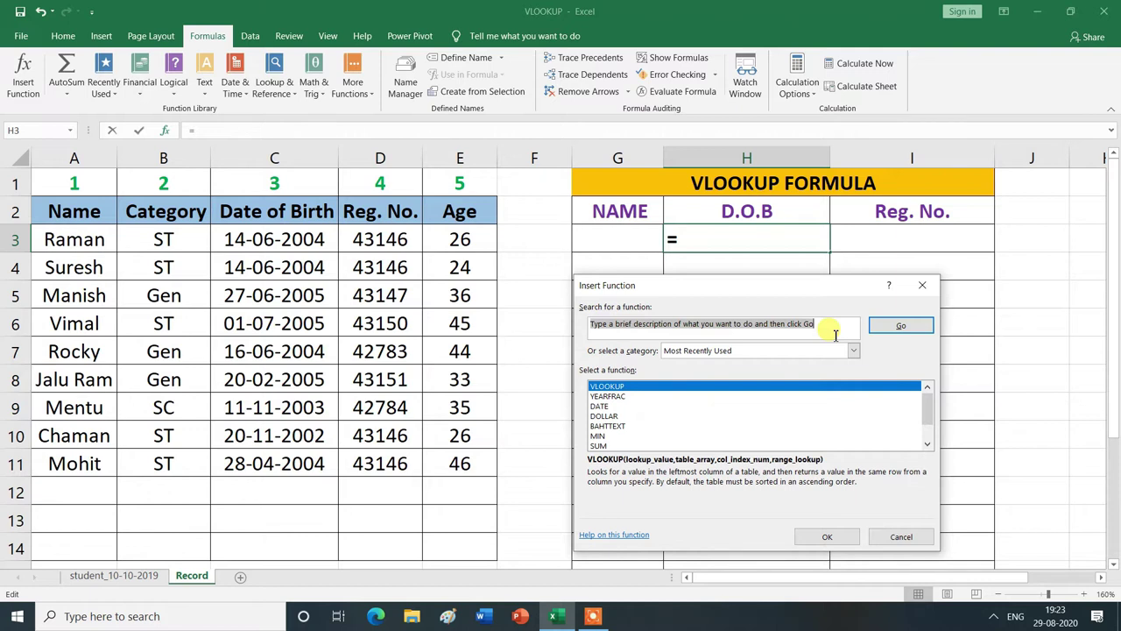
type("VLOOKUP")
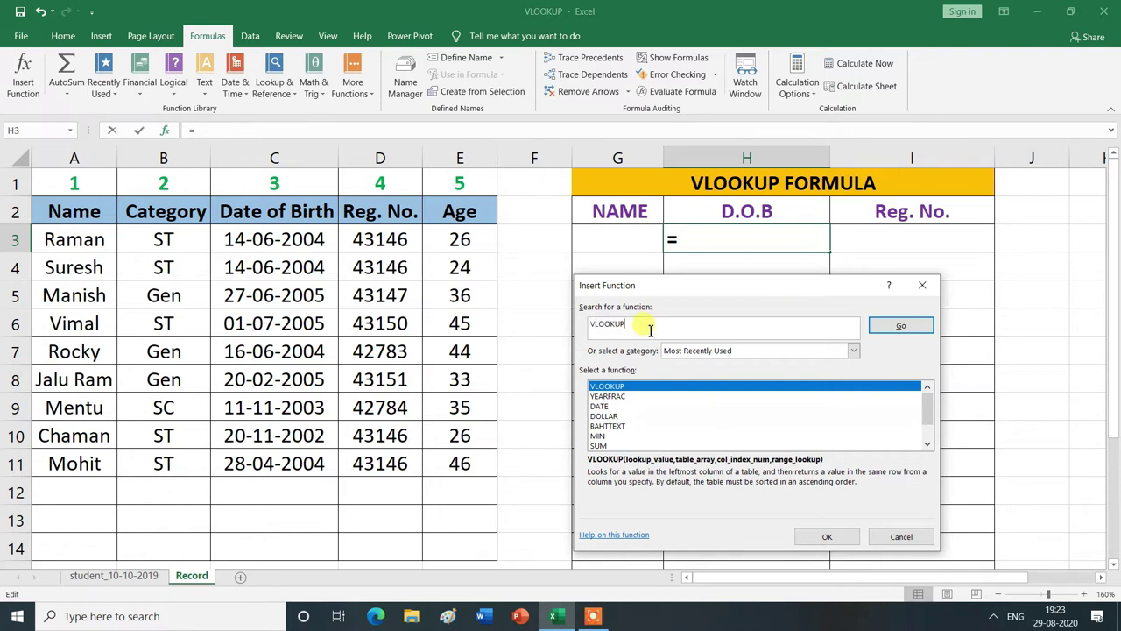
left_click(916, 331)
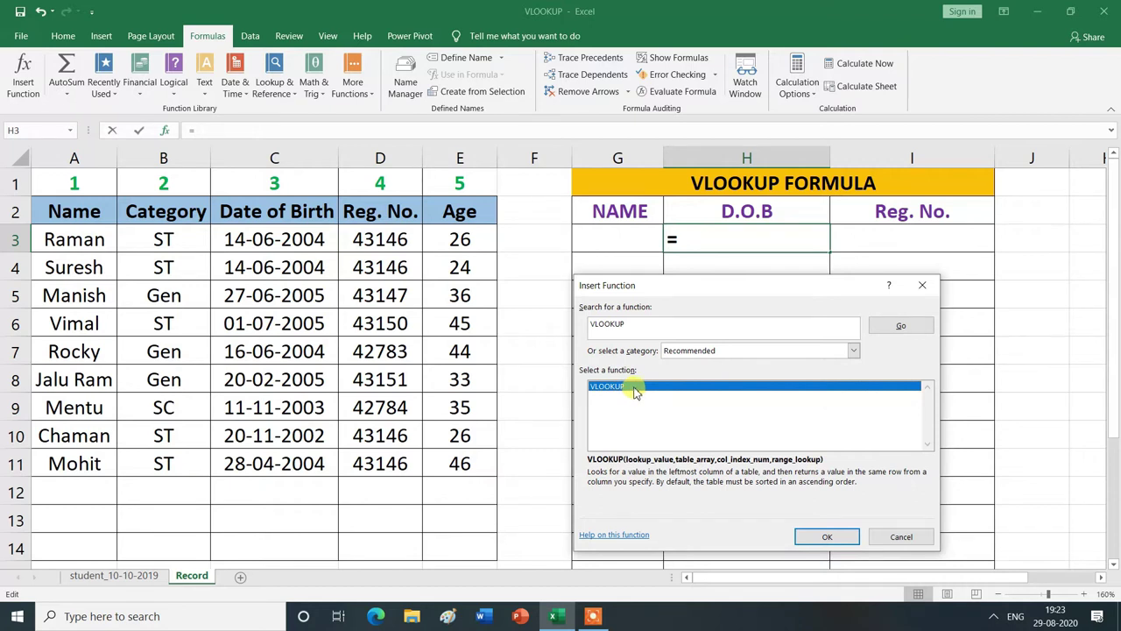
left_click(825, 537)
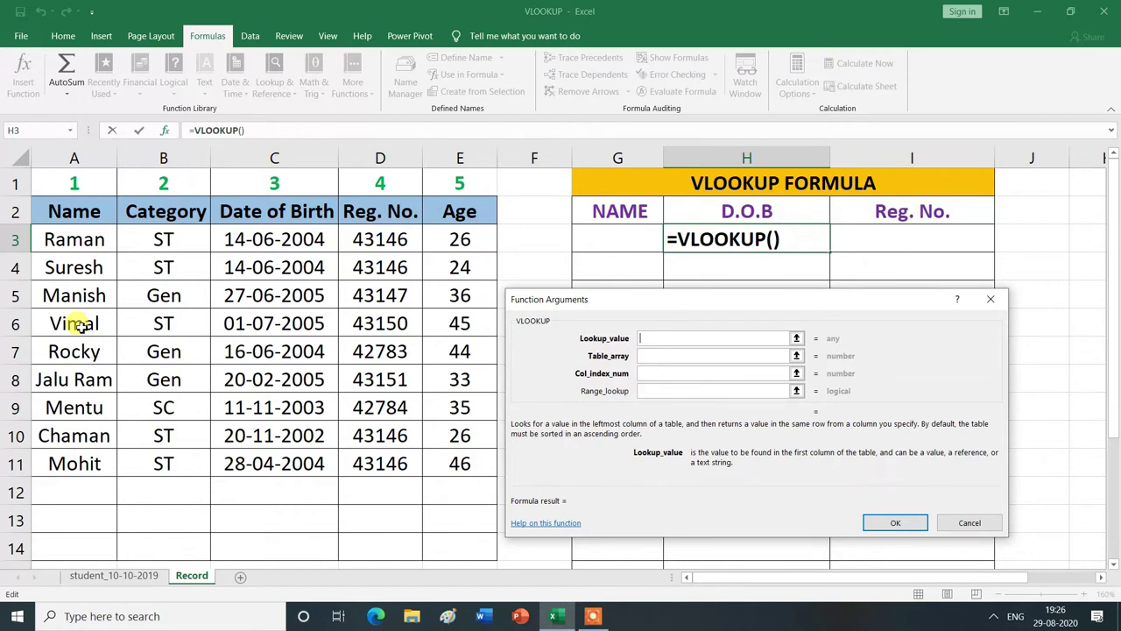
Set VLOOKUP's Lookup_value to A6 and its Table_array to A3:E11
left_click(79, 326)
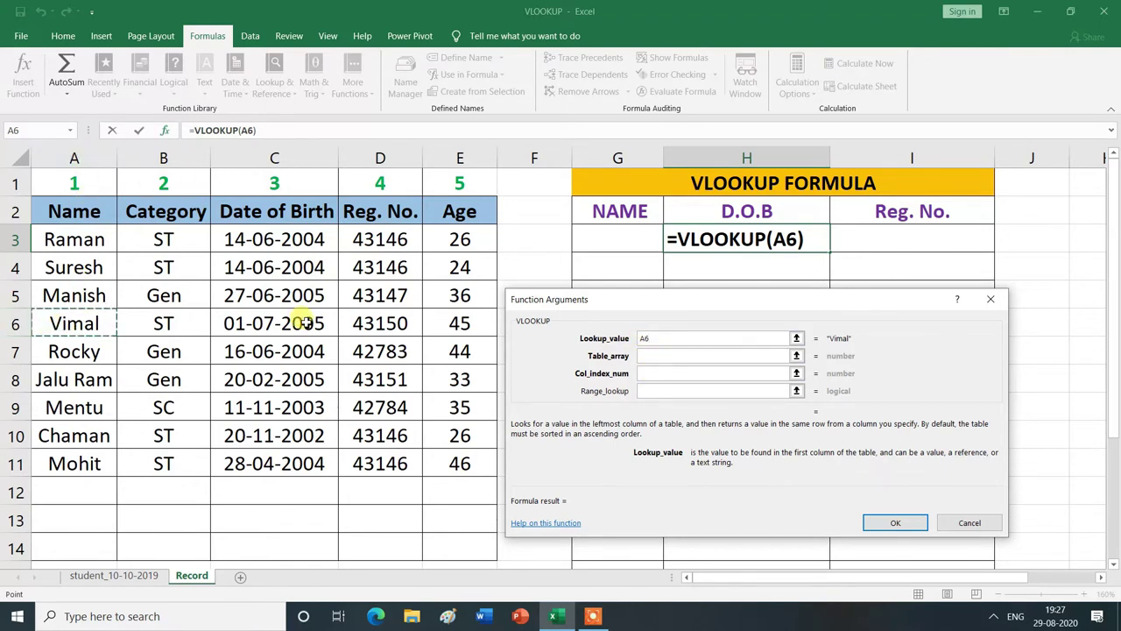
left_click(651, 358)
left_click(653, 358)
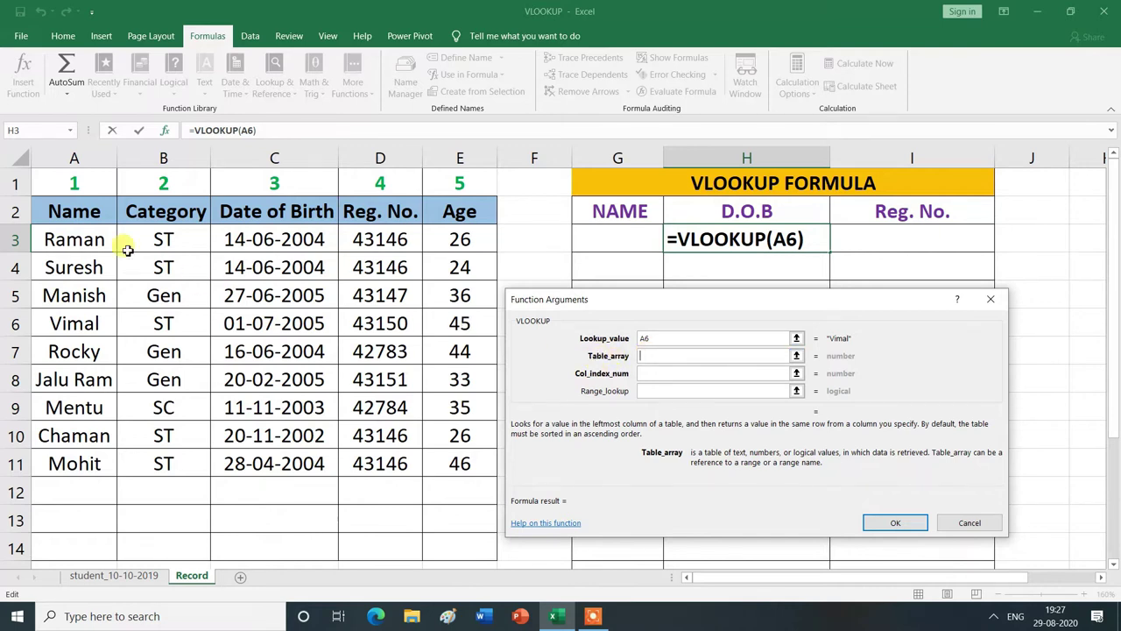
left_click_drag(47, 234, 402, 359)
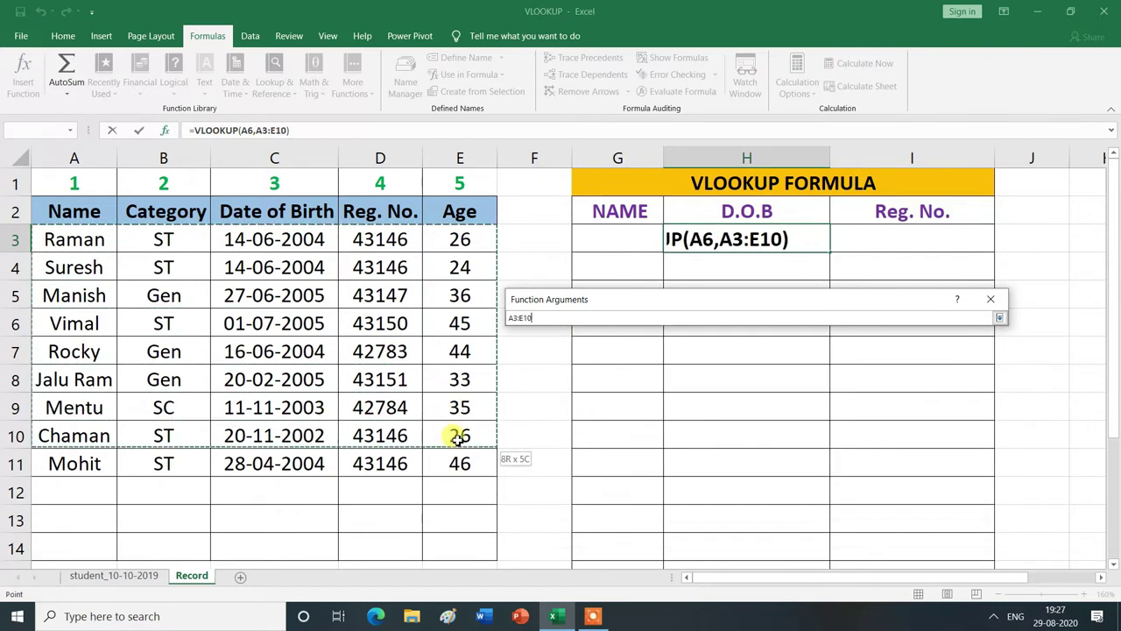
left_click_drag(402, 359, 460, 462)
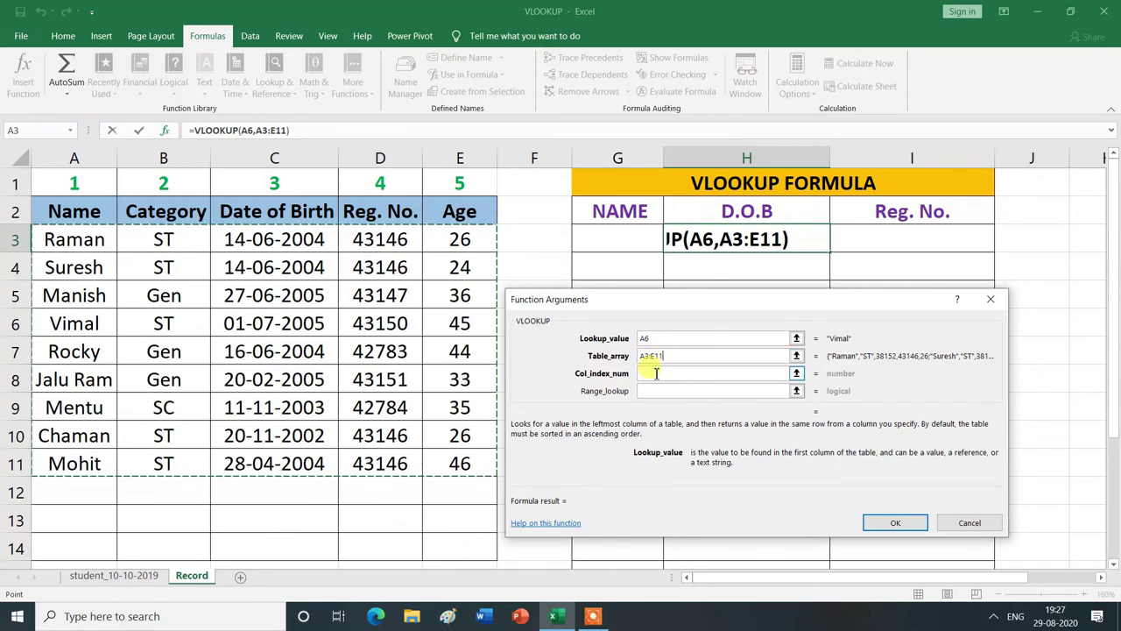
left_click(656, 373)
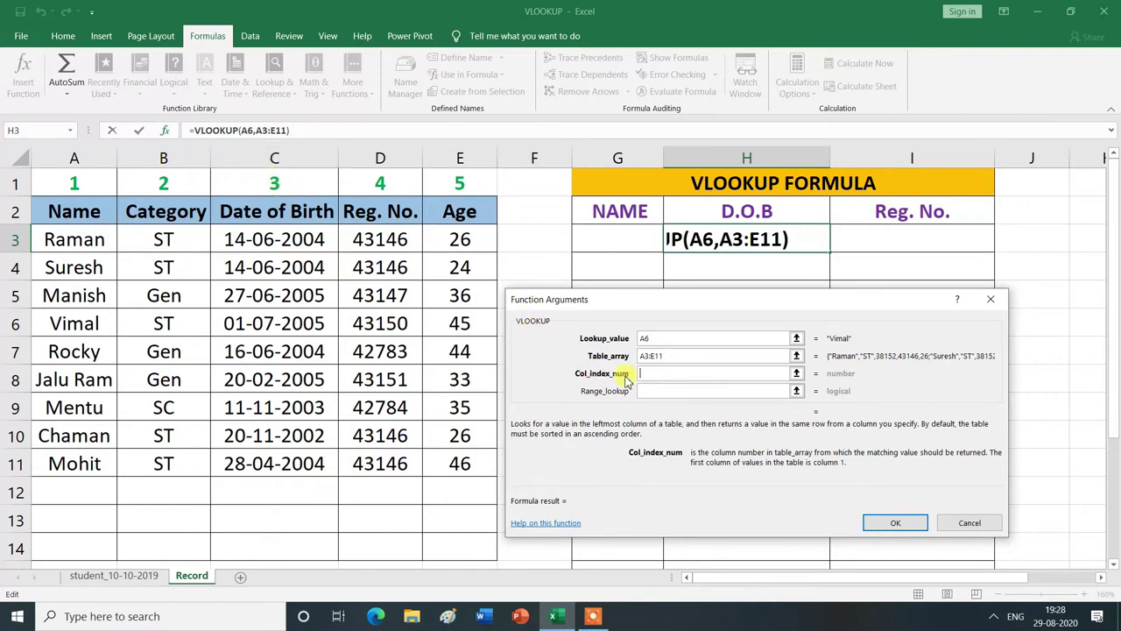
Enter column index 3 and range lookup FALSE, completing =VLOOKUP(A6,A3:E11,3,FALSE) in H3
left_click(658, 374)
type("3")
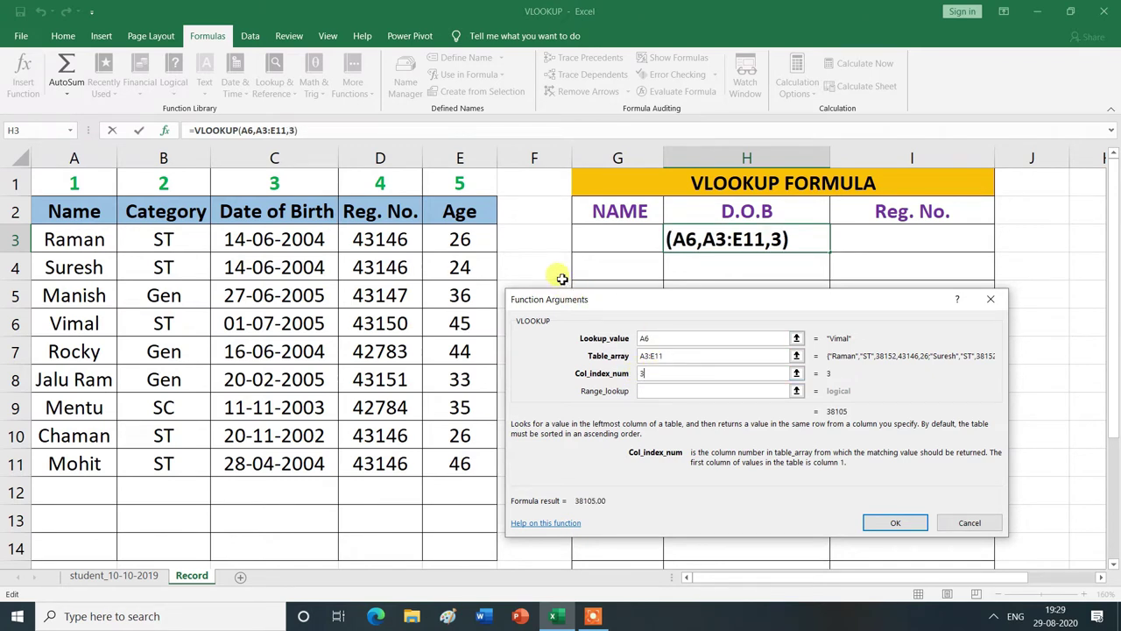
left_click(656, 391)
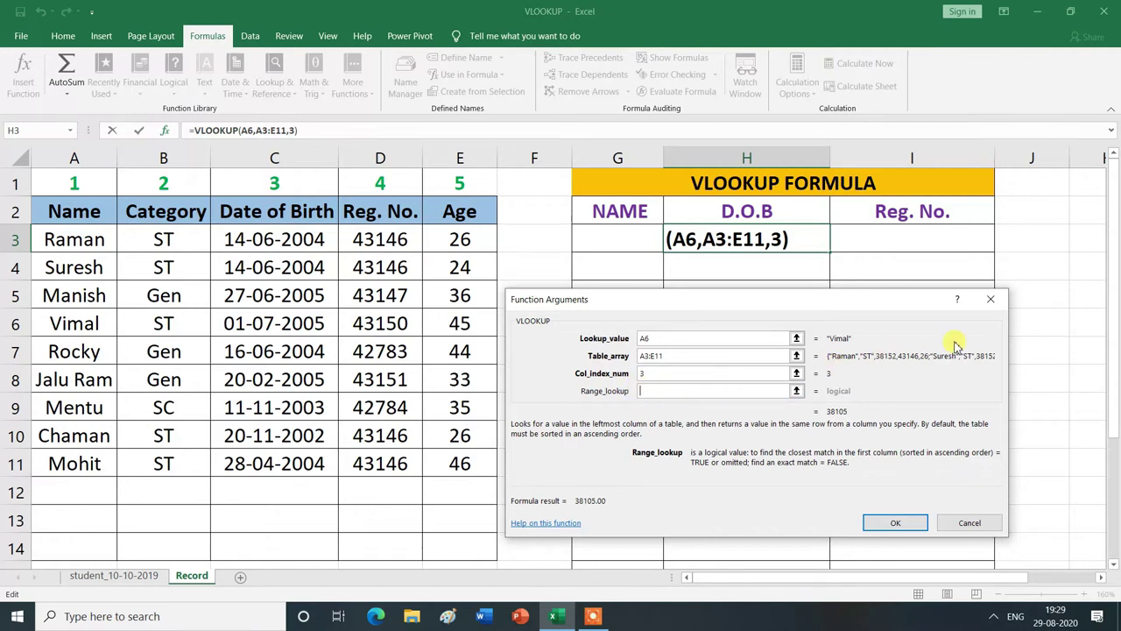
type("FALSE")
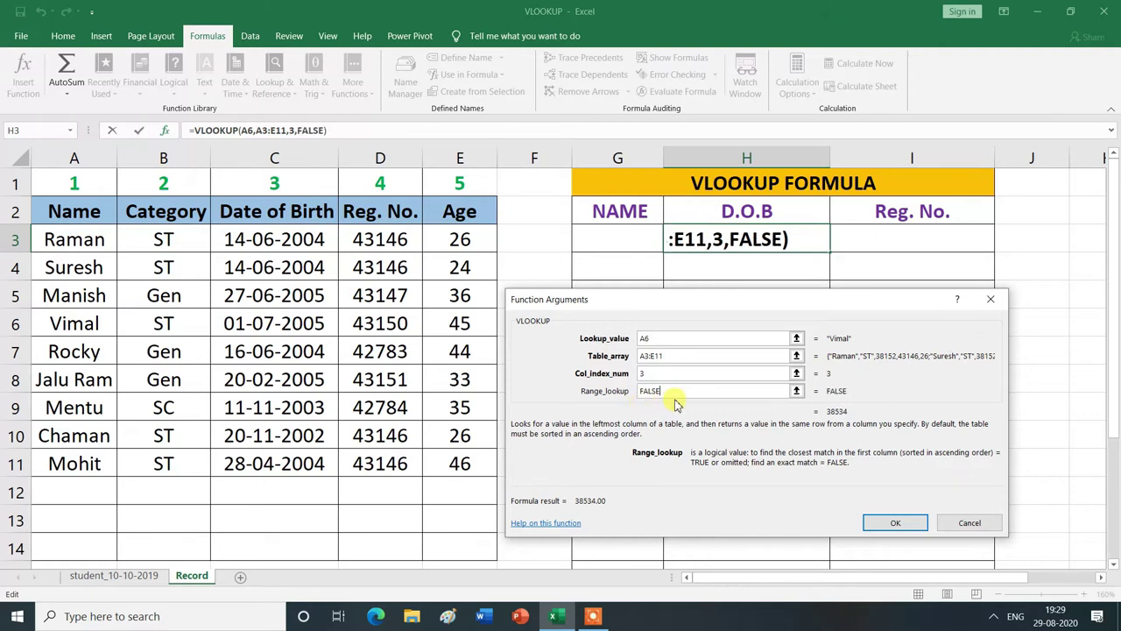
left_click(902, 523)
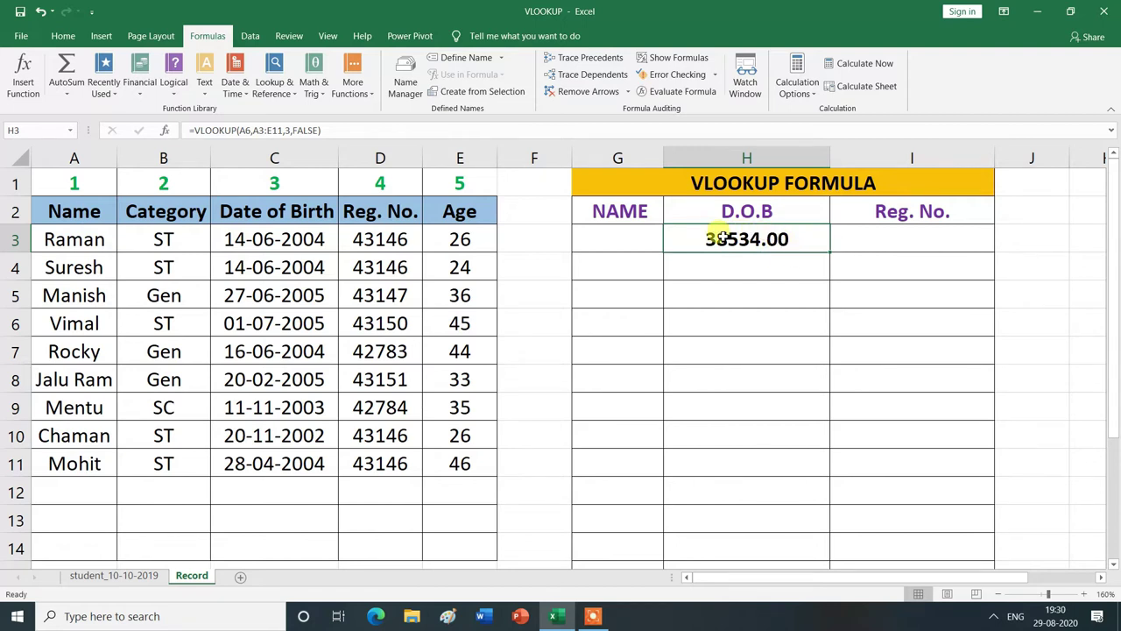
Apply the Short Date number format to H3 so it displays 01-07-2005
left_click(64, 37)
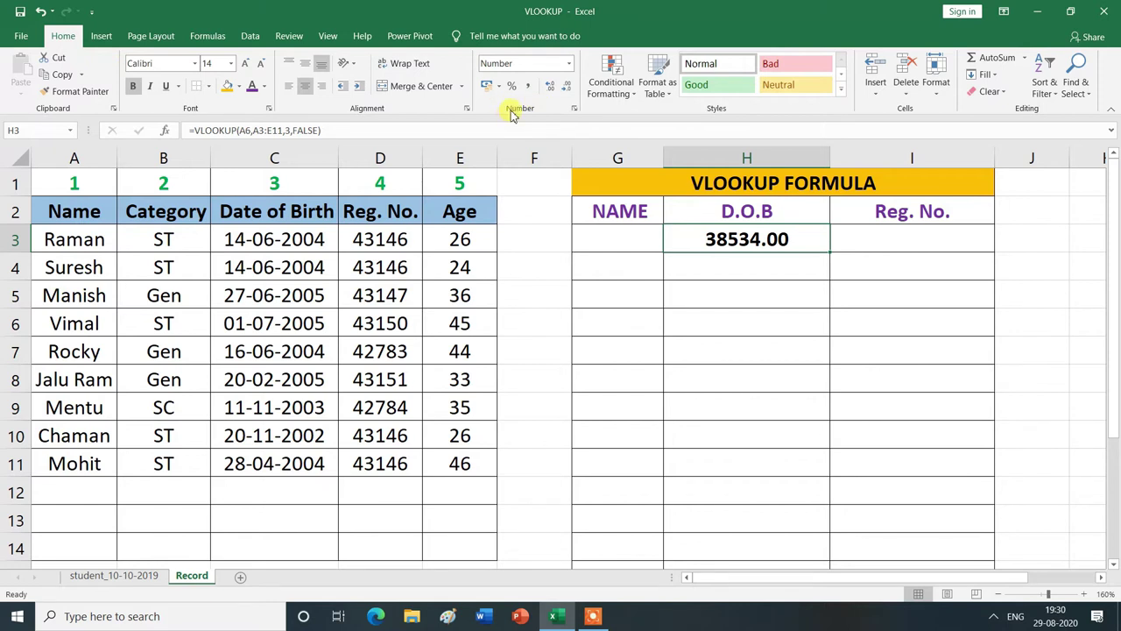
left_click(570, 69)
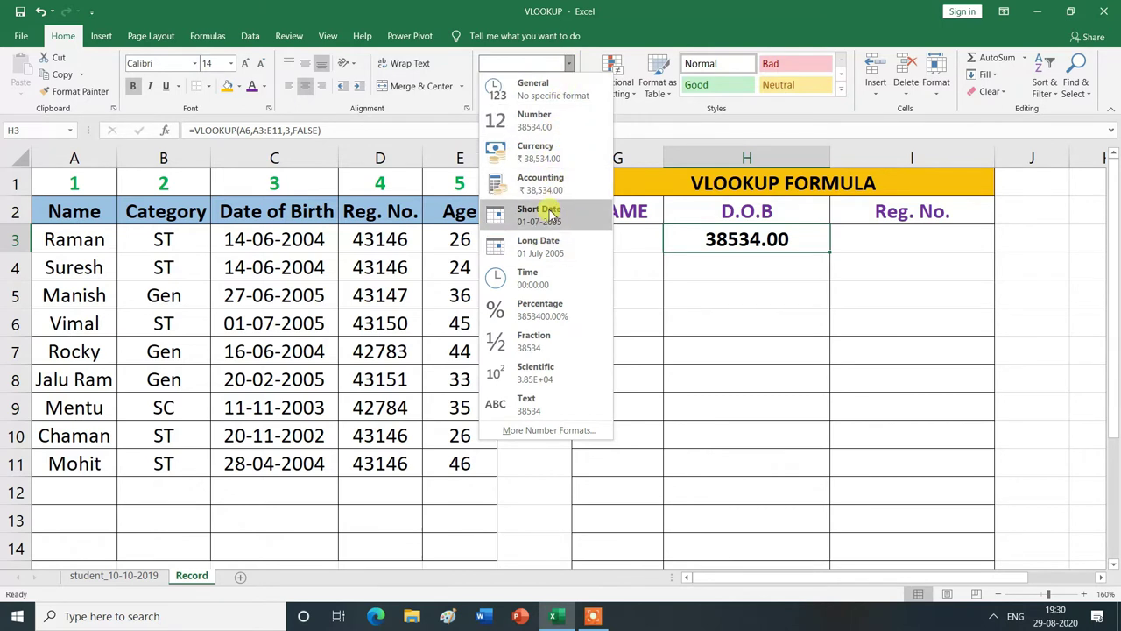
left_click(550, 214)
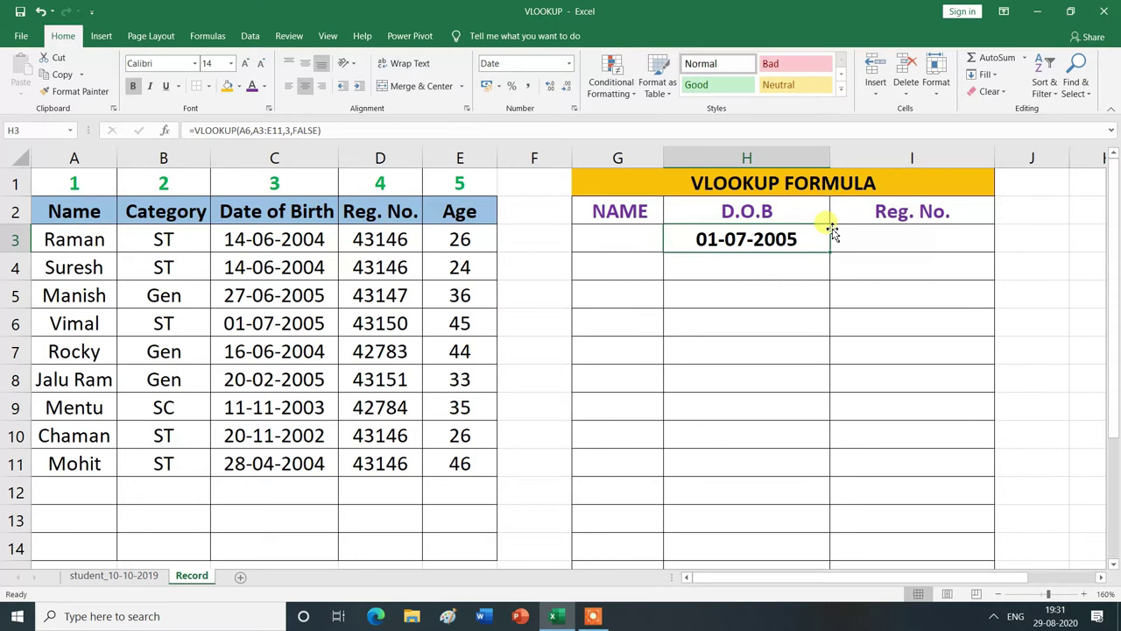
key("alt+m")
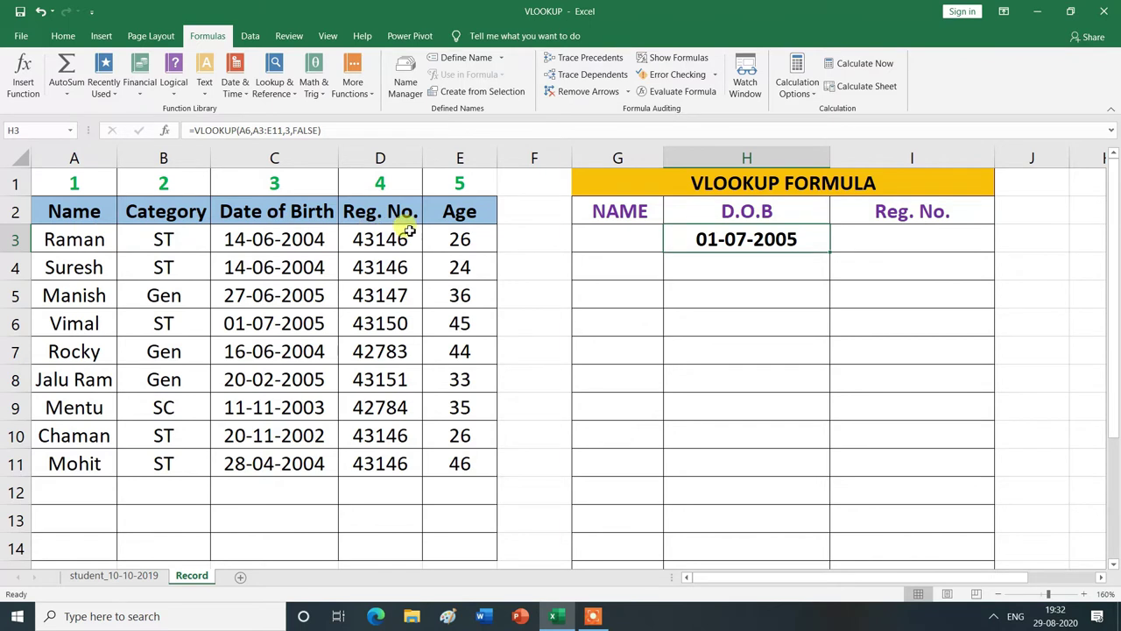
Insert VLOOKUP into Reg. No. cell I3 from the recently used functions
left_click(930, 235)
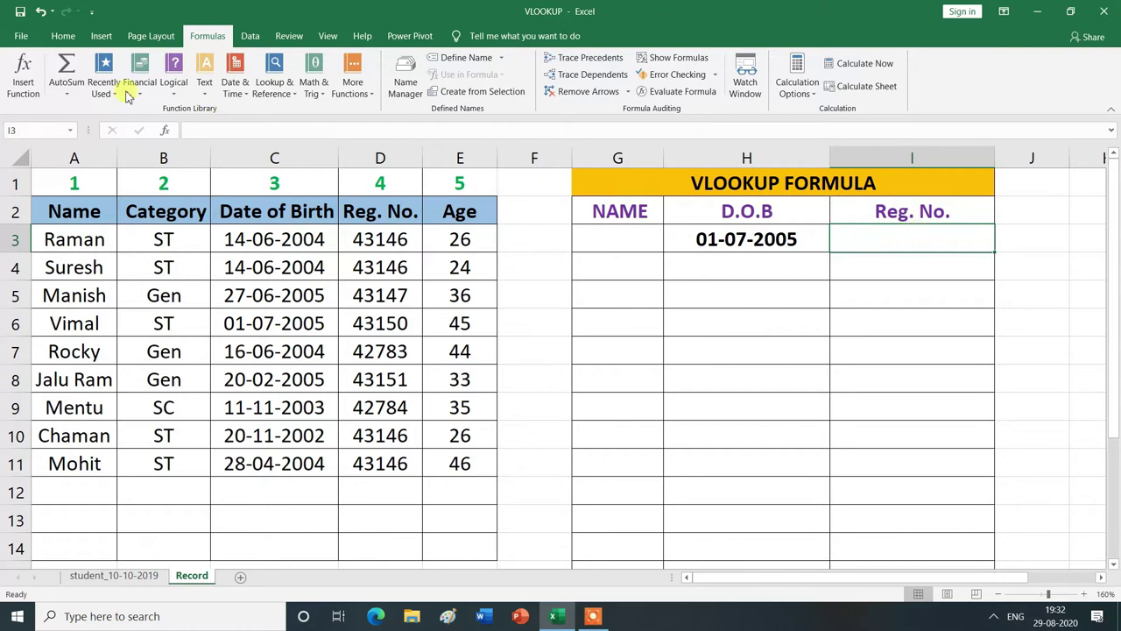
left_click(23, 72)
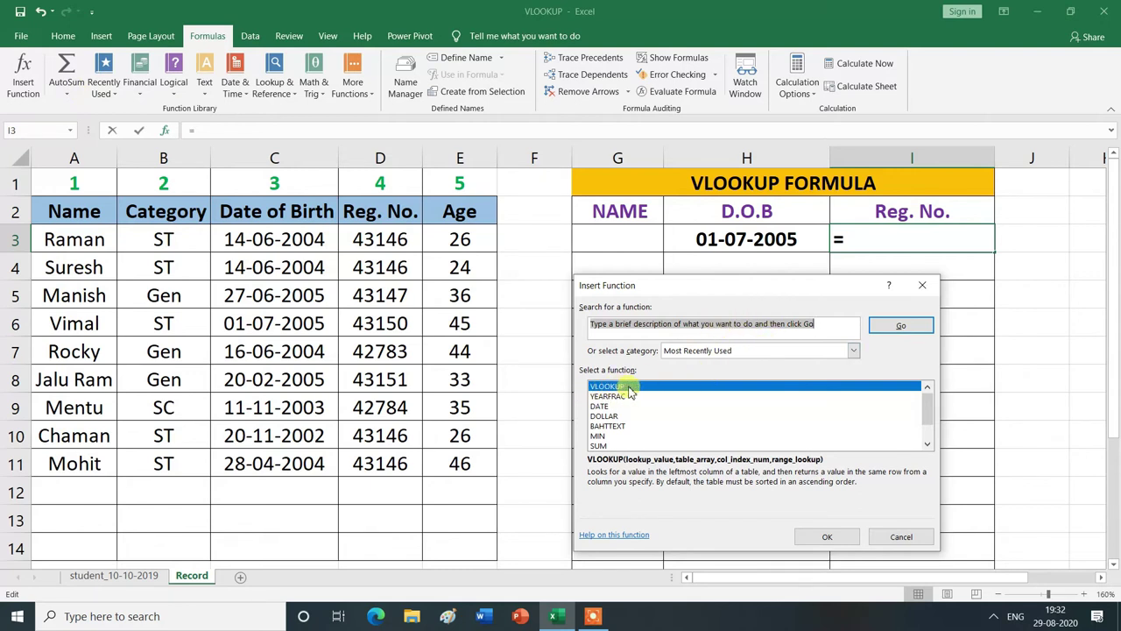
left_click(628, 387)
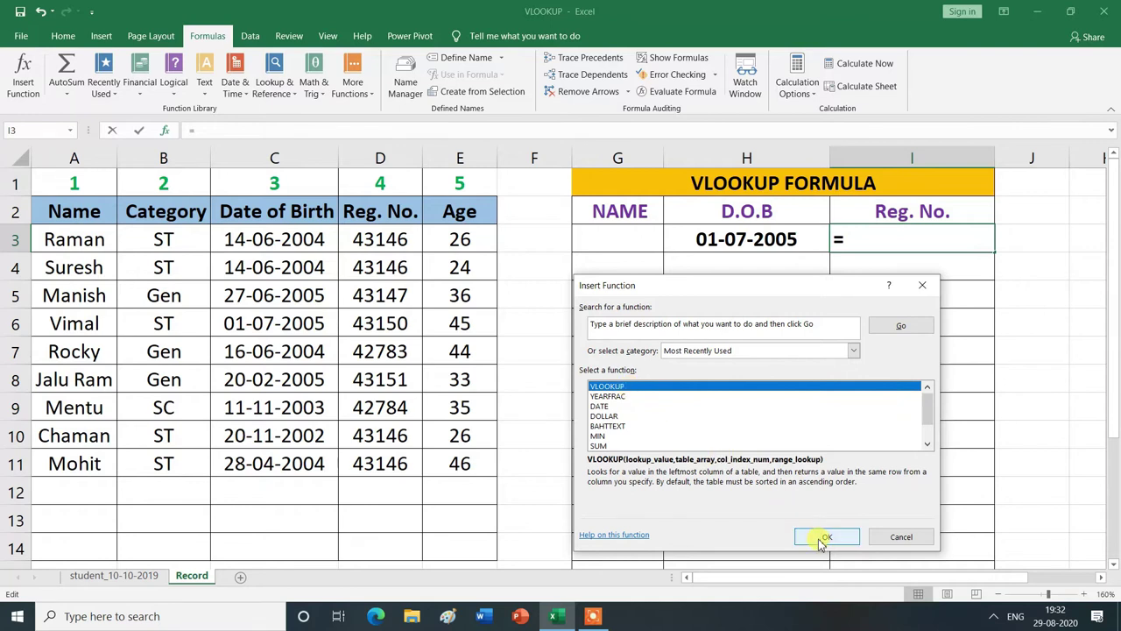
left_click(822, 538)
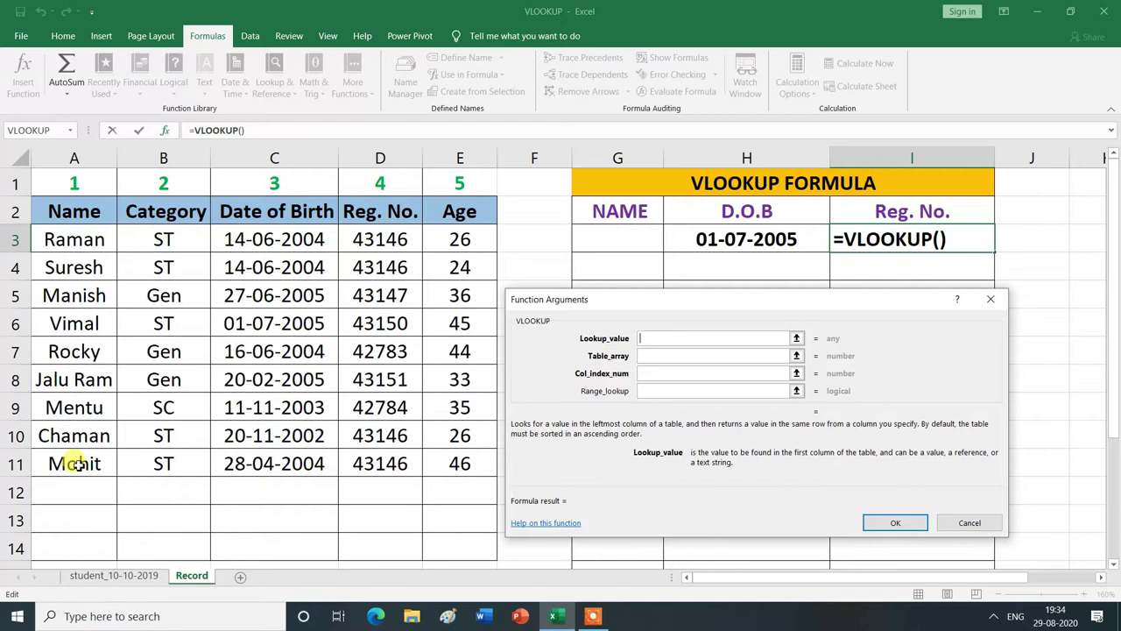
Set the lookup value to A11 and the table array to A3:E11
left_click(78, 465)
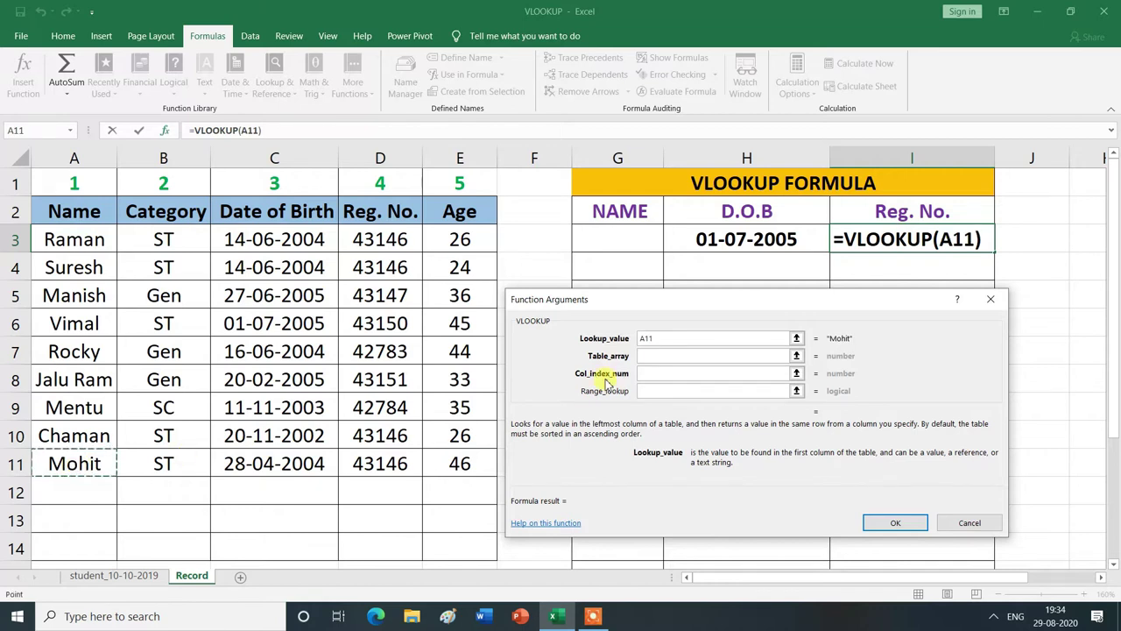
left_click(651, 355)
left_click(651, 355)
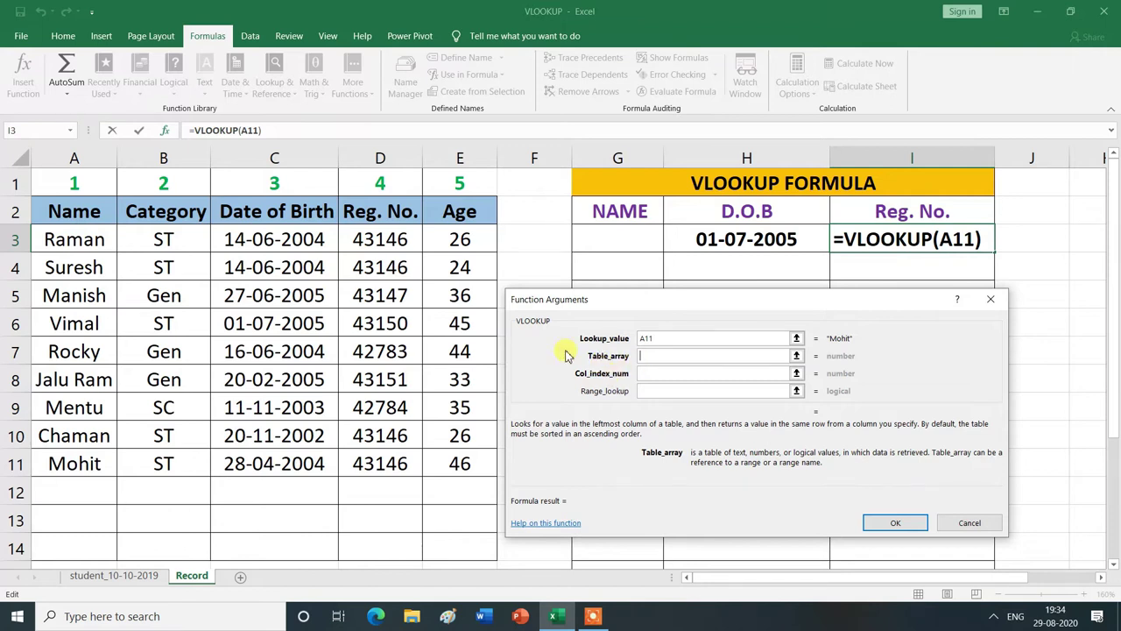
left_click_drag(63, 242, 460, 462)
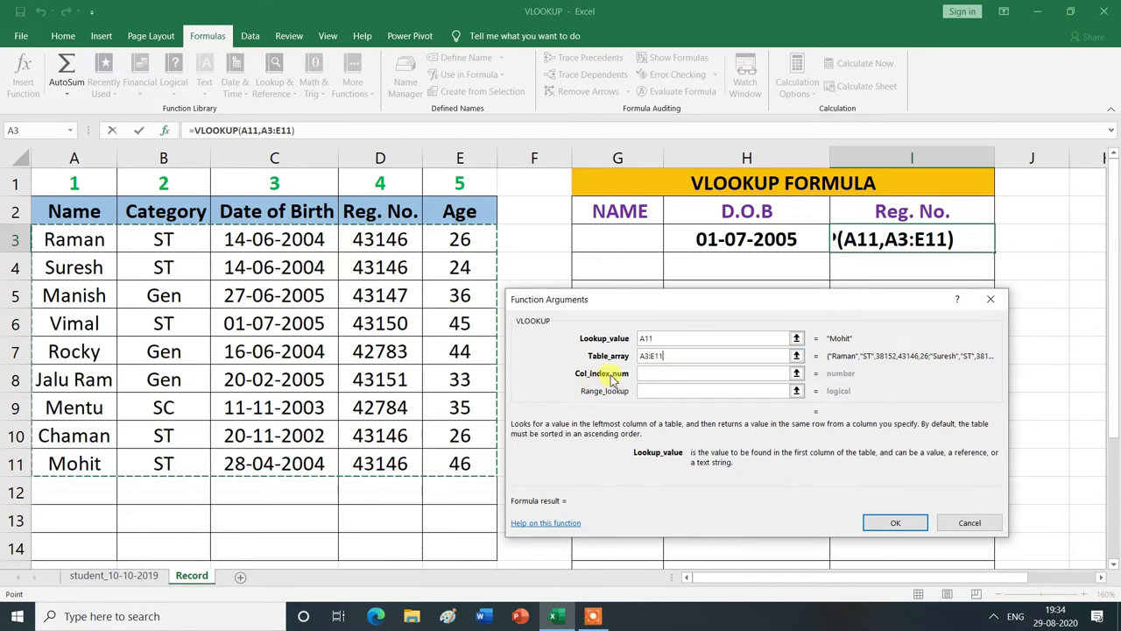
Enter column index 4 and range lookup FALSE, previewing a result of 43146.00
left_click(646, 375)
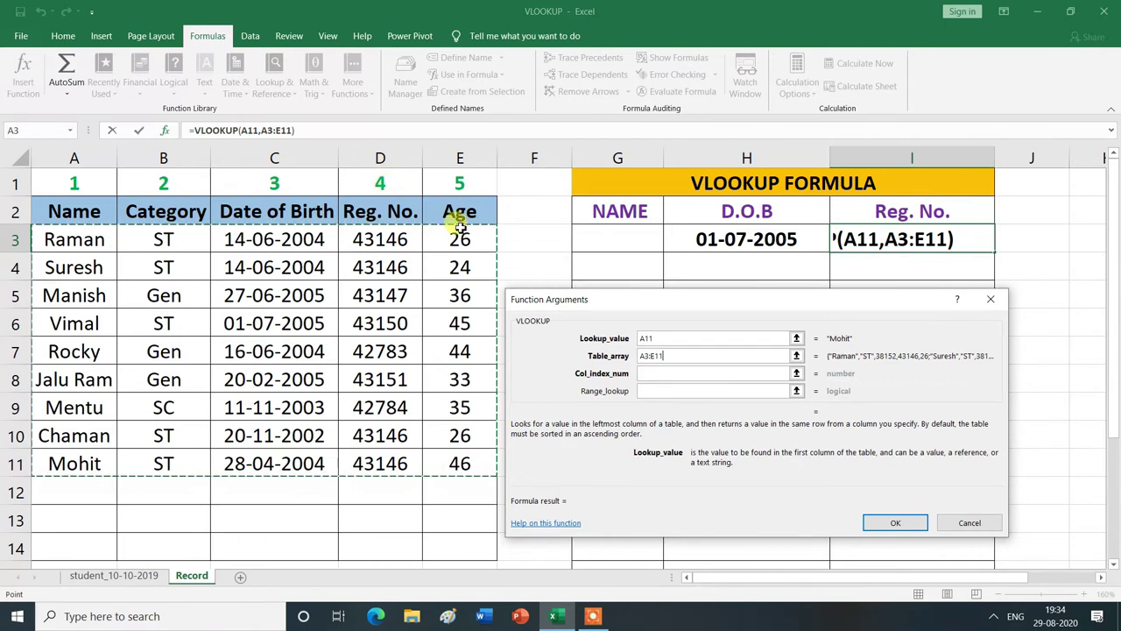
left_click(666, 374)
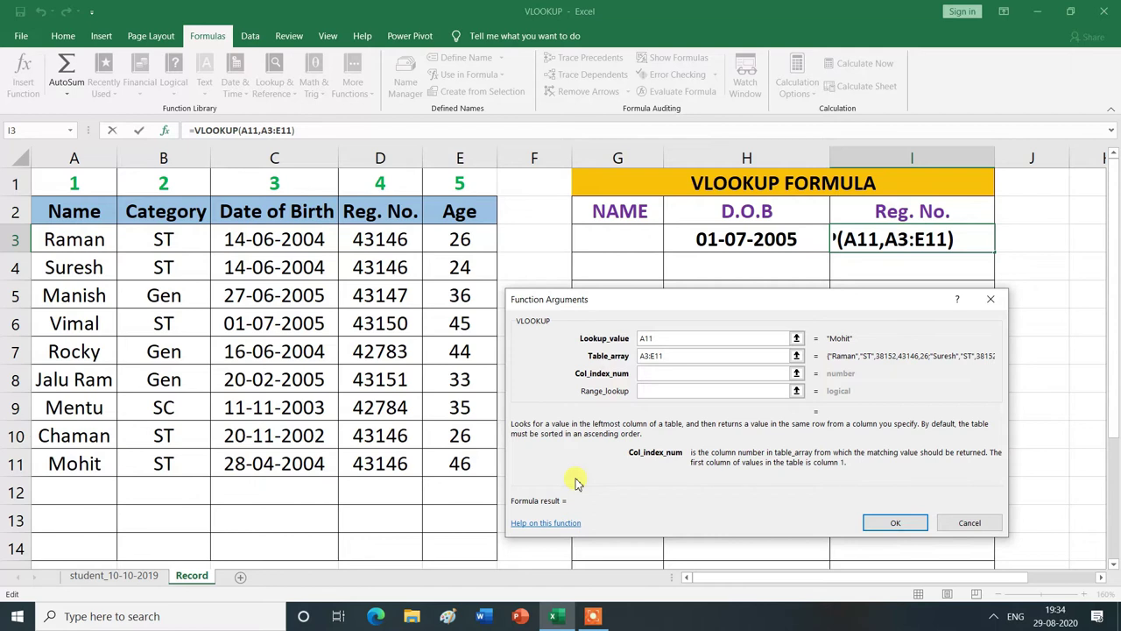
type("4")
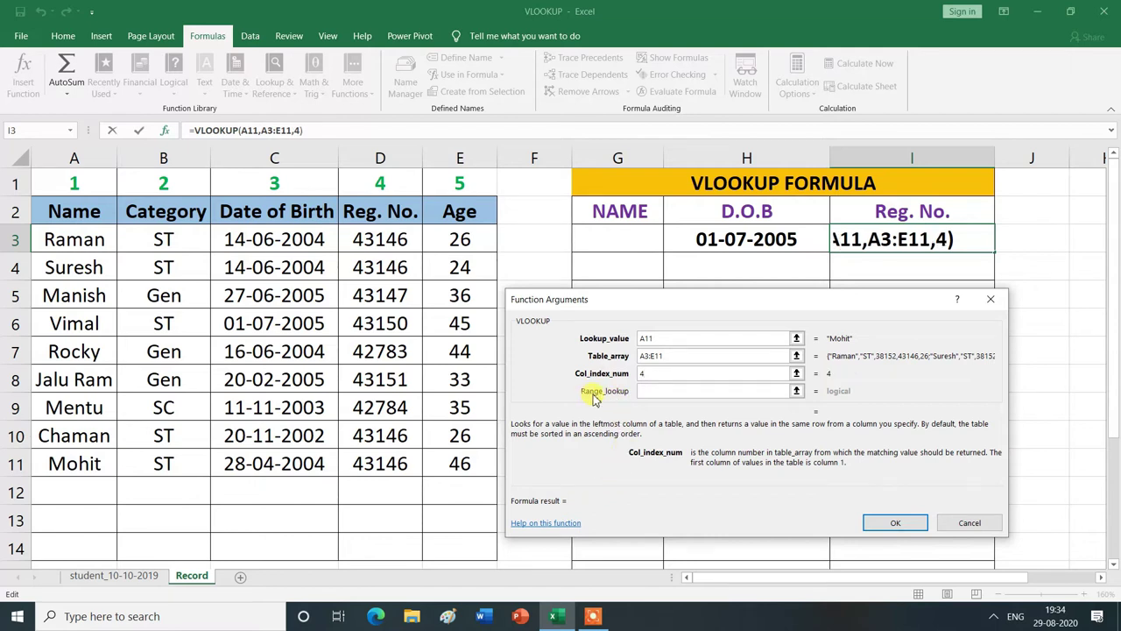
left_click(657, 391)
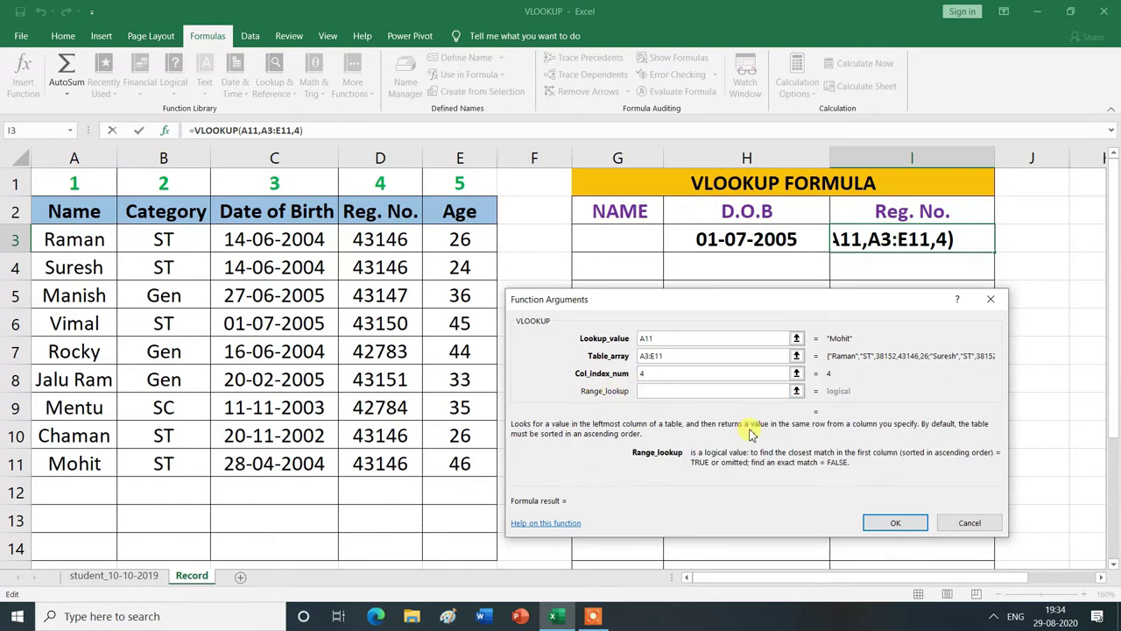
type("FALSE")
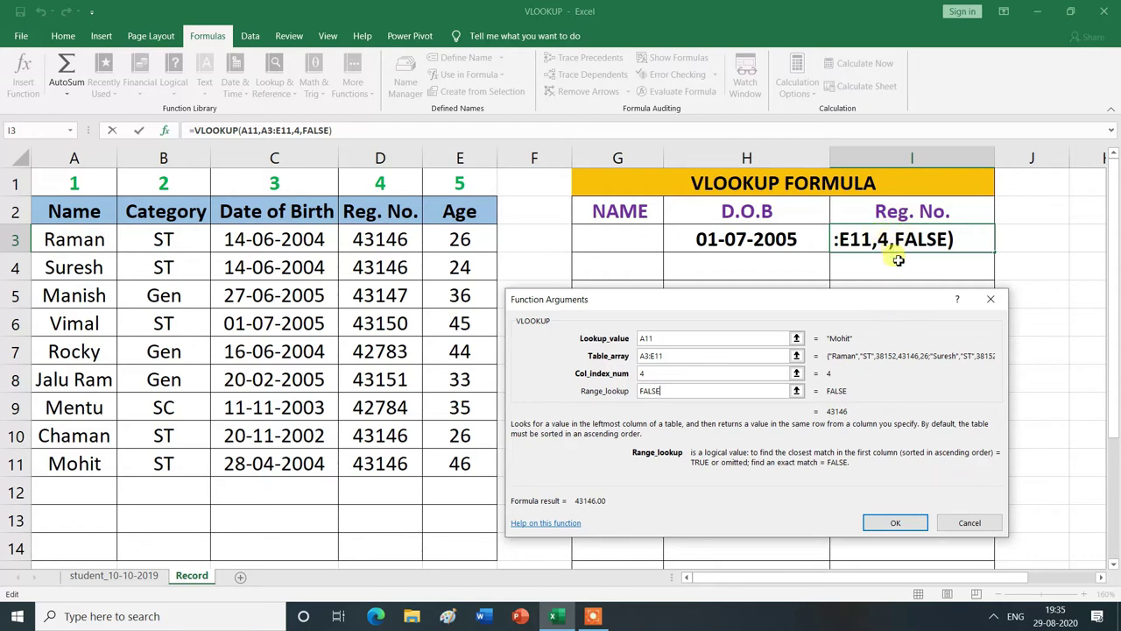
left_click(897, 521)
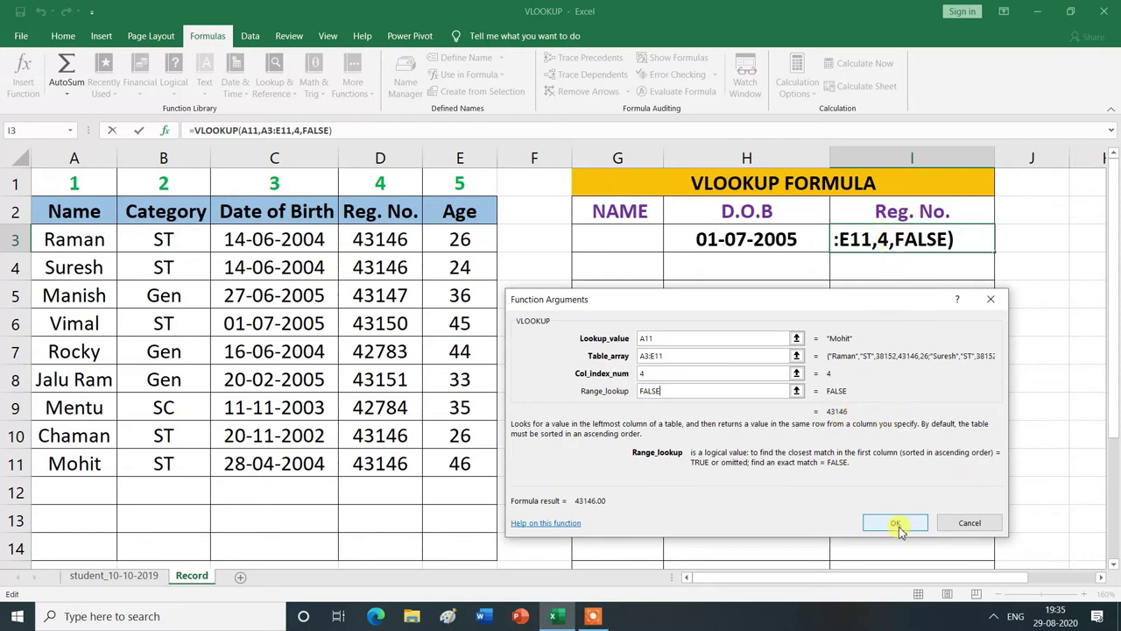
Place the lookup in I3 and remove both decimal places so it shows 43146
left_click(897, 523)
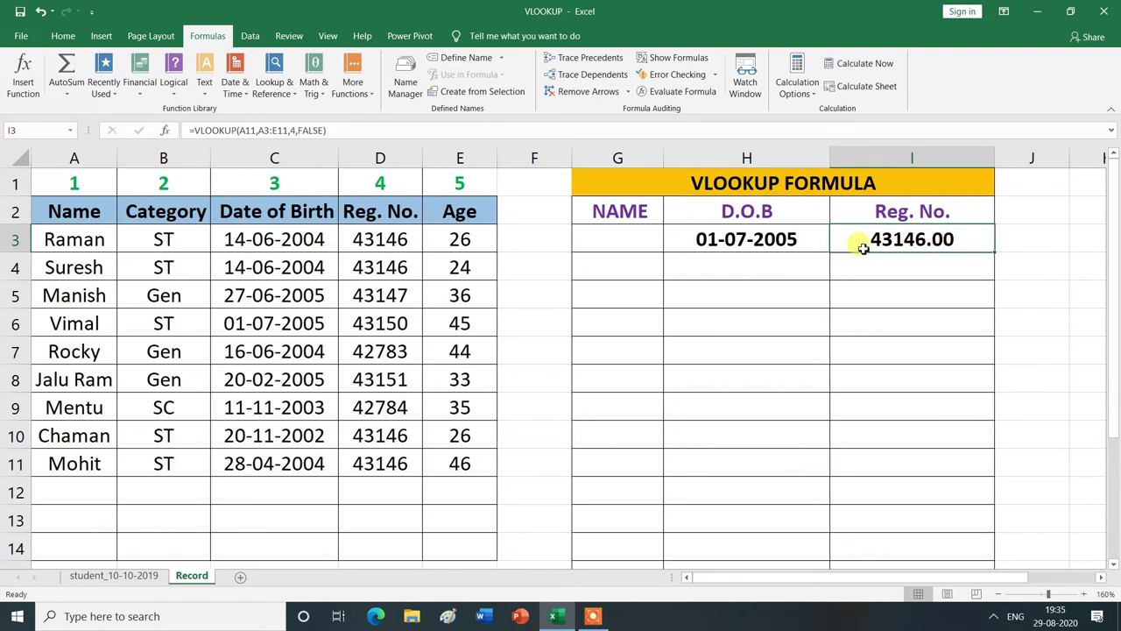
left_click(64, 38)
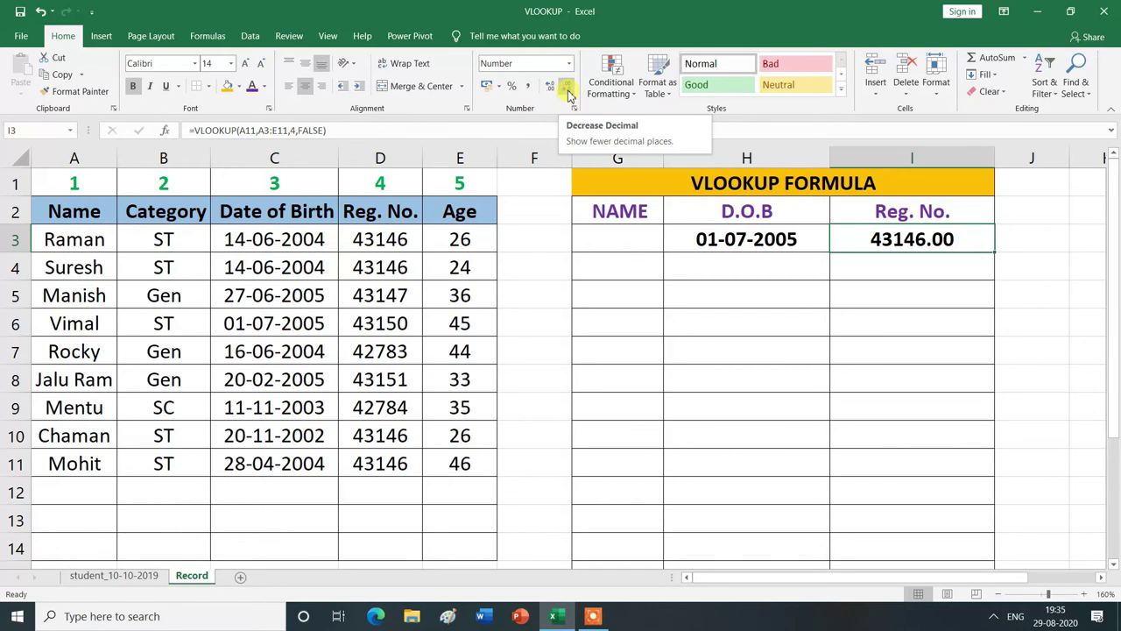
left_click(568, 91)
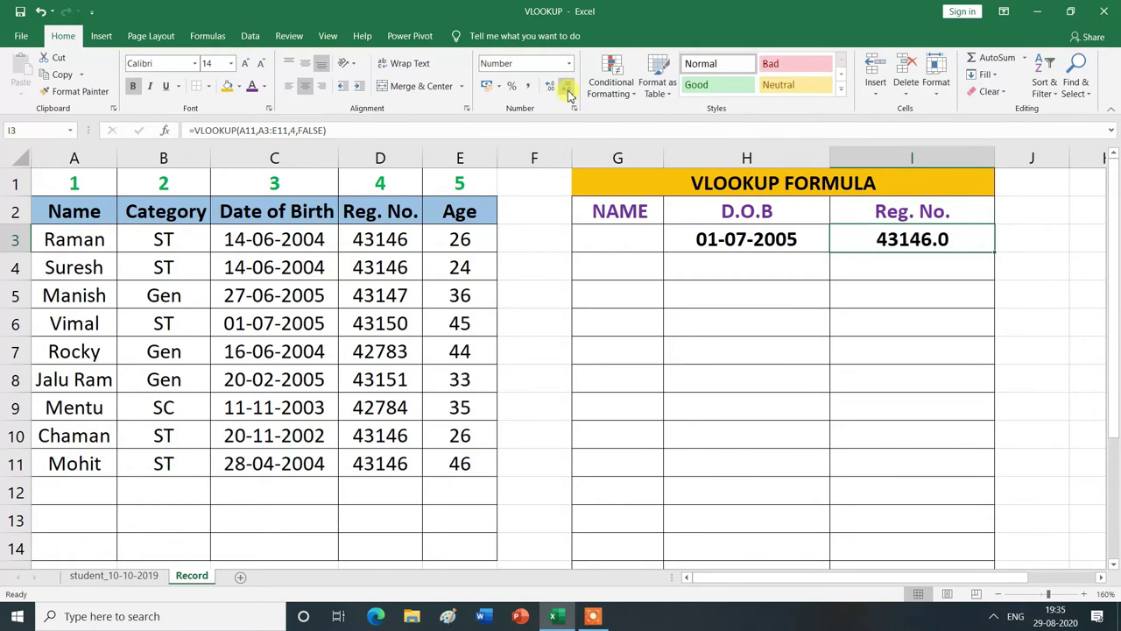
left_click(567, 91)
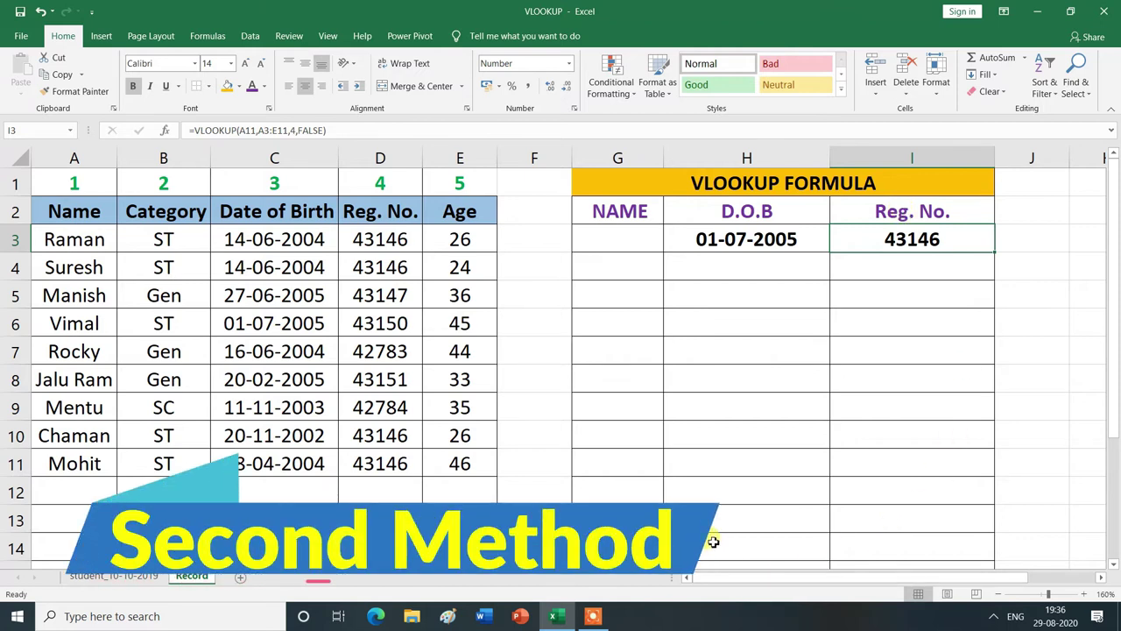
Delete the contents of H3:I3 and reselect H3
left_click_drag(678, 239, 912, 239)
key("Delete")
left_click(733, 240)
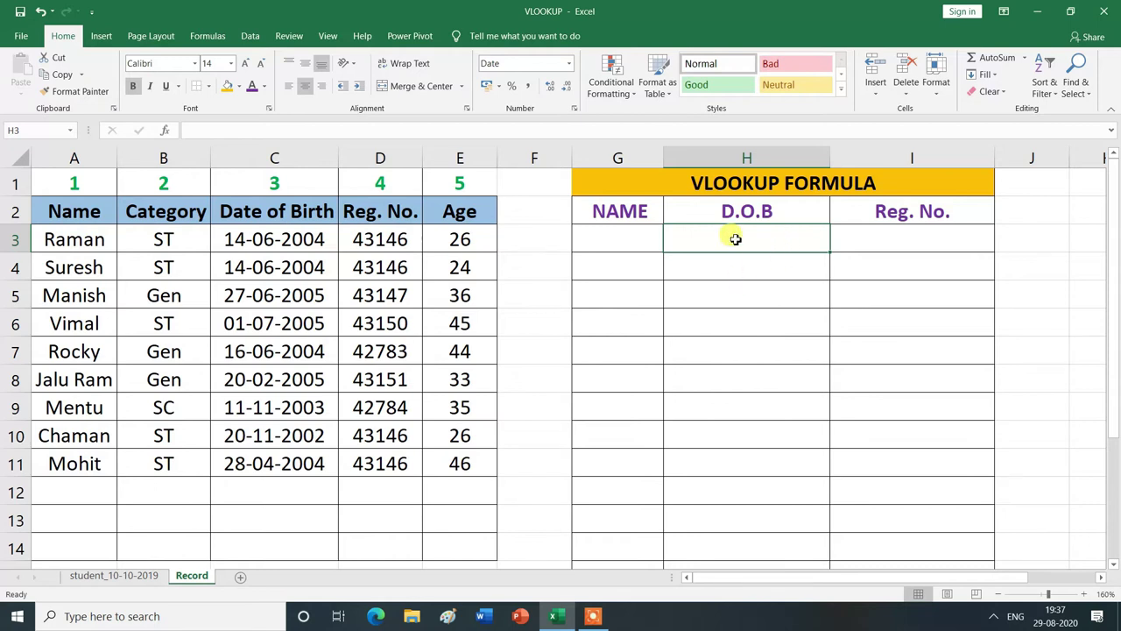
Type =VLOOKUP( in H3 with the row-4 student's name as a quoted lookup value
type("=")
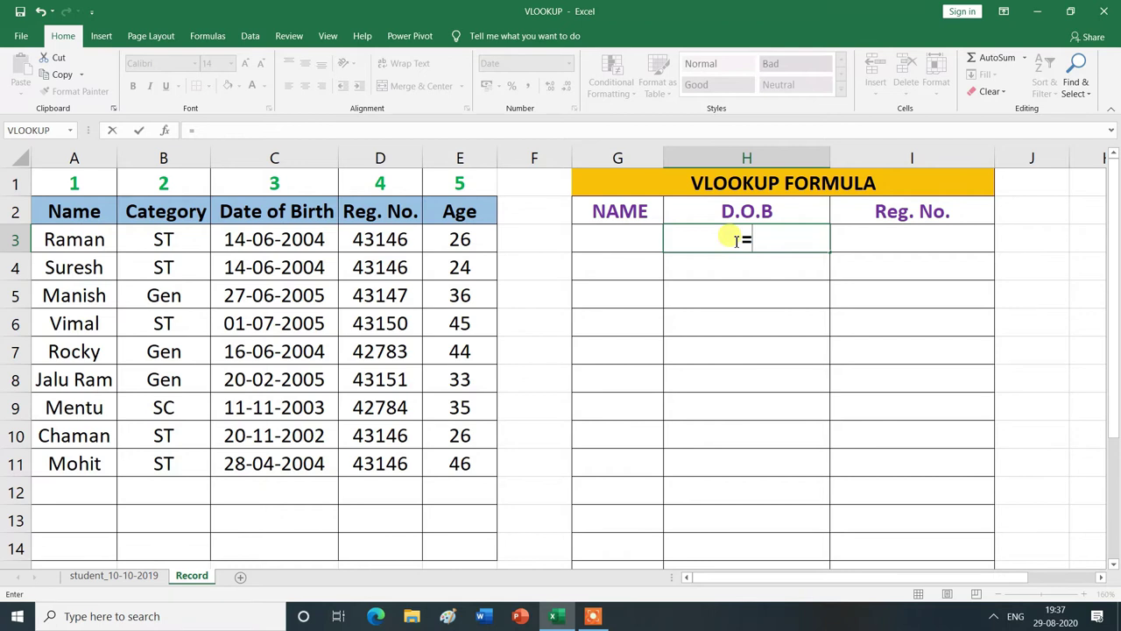
type("VL")
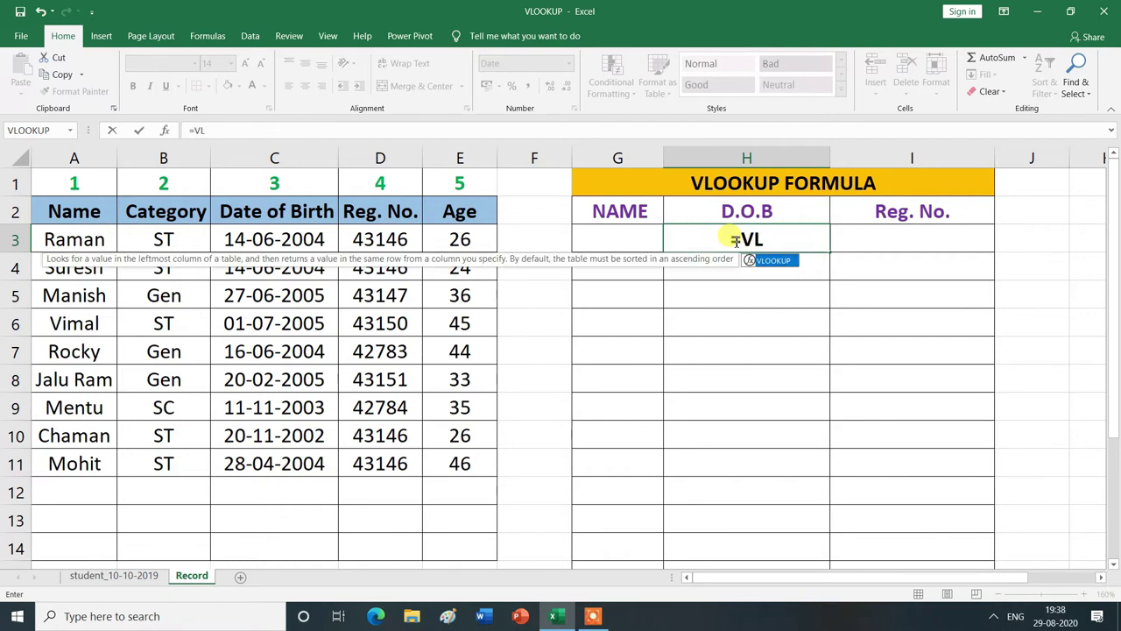
double_click(774, 261)
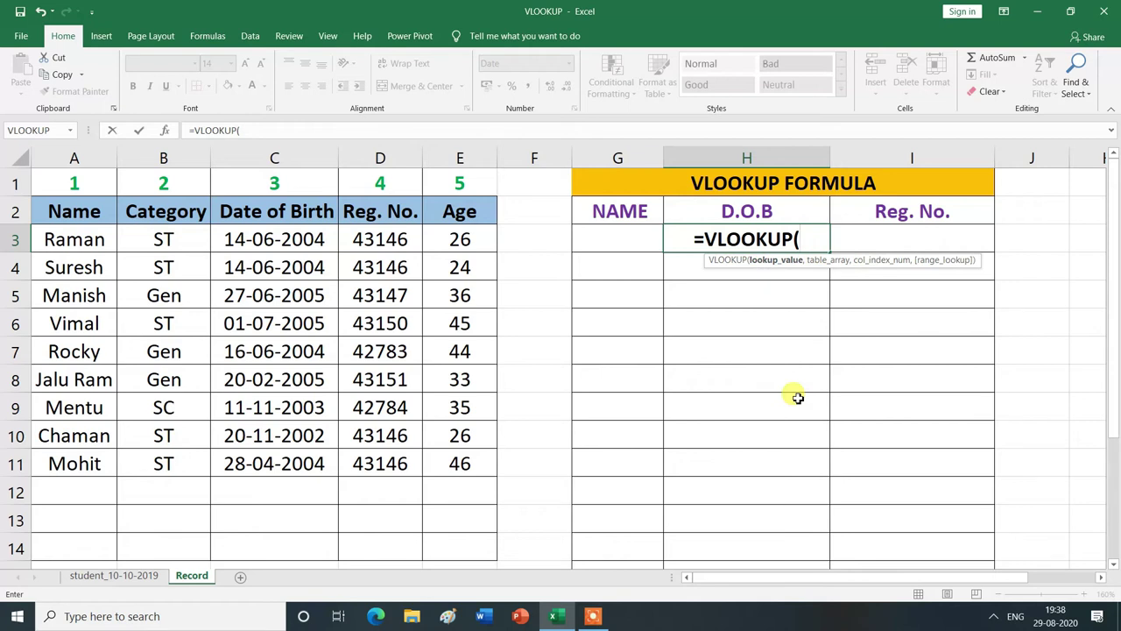
type("\"")
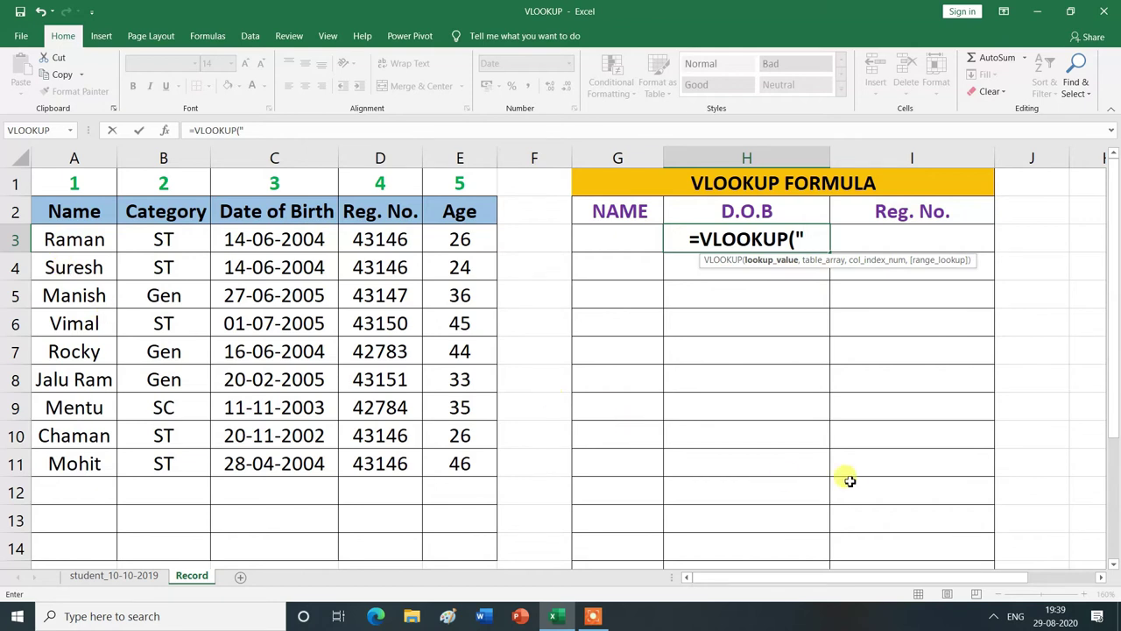
type("SURESH")
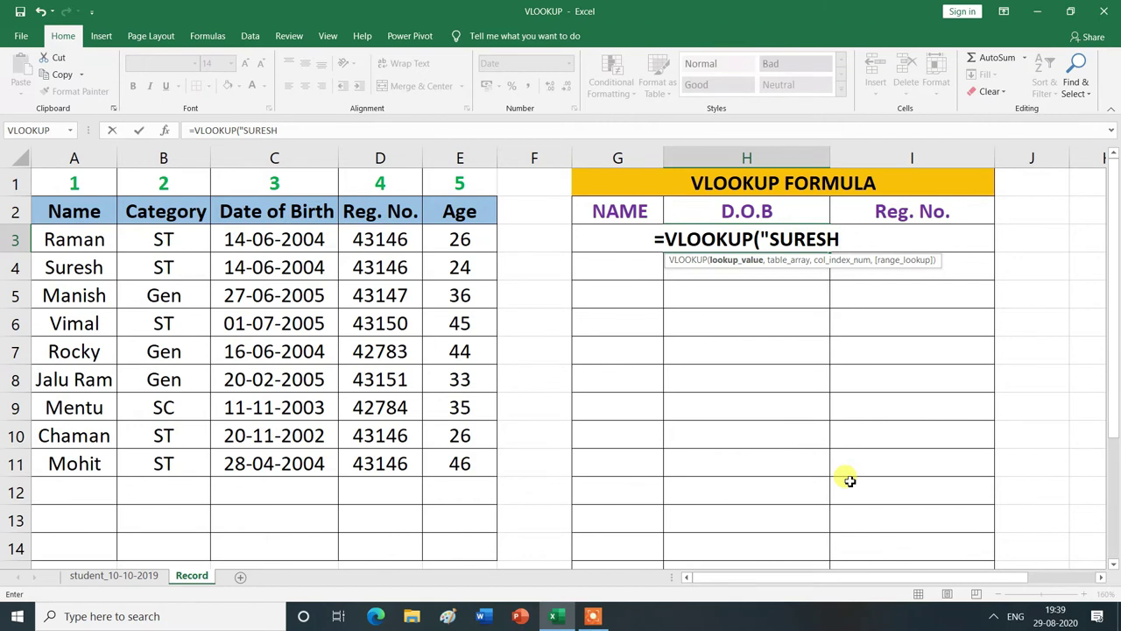
type("\"")
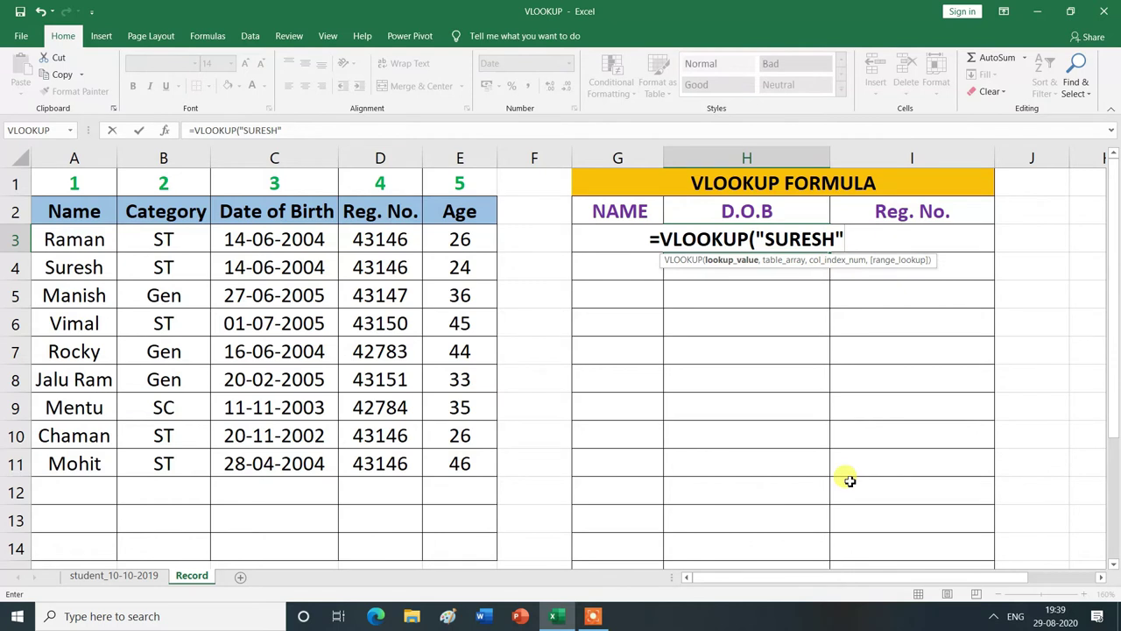
type(",")
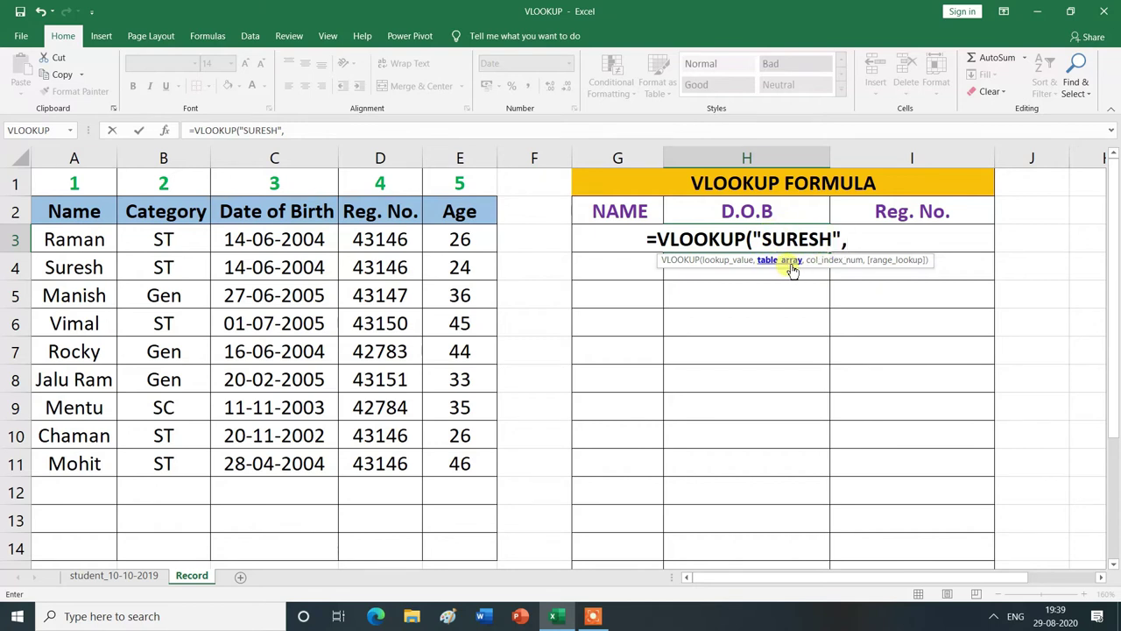
Add range A3:E11, column 3, FALSE and a closing parenthesis to the H3 formula
mouse_move(48, 234)
left_mouse_down()
mouse_move(394, 446)
mouse_move(452, 465)
left_mouse_up()
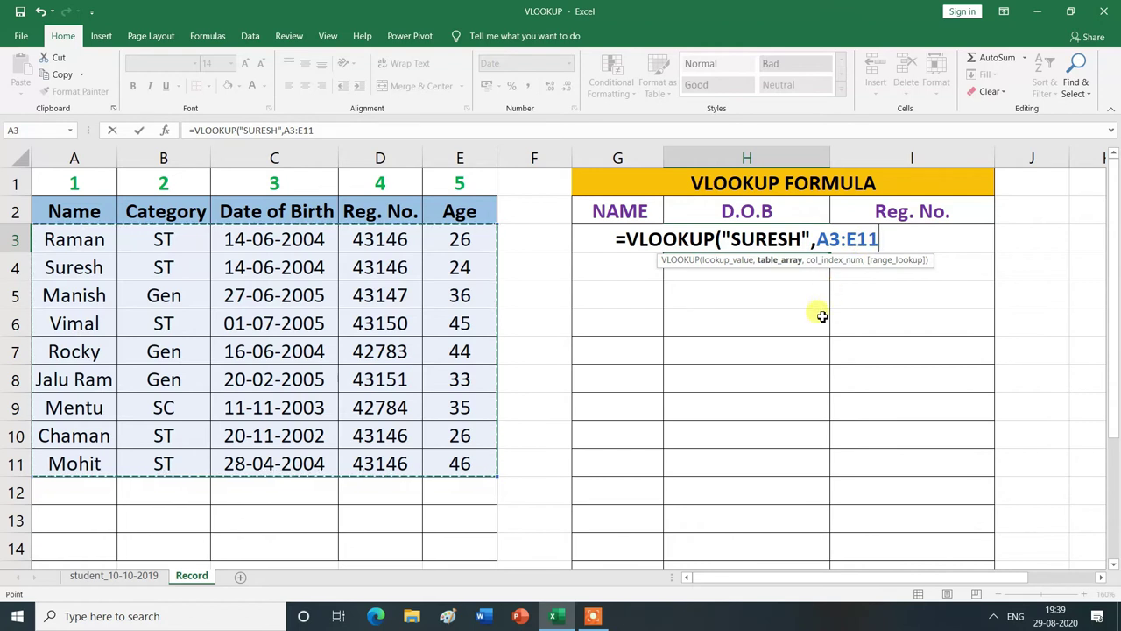
type(",")
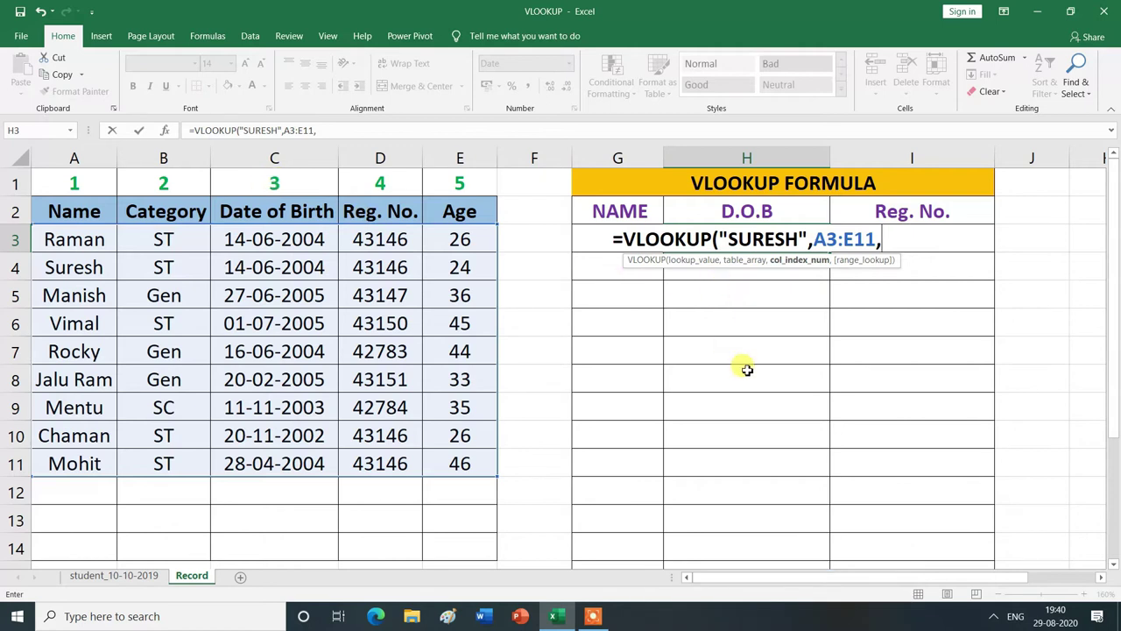
type("3")
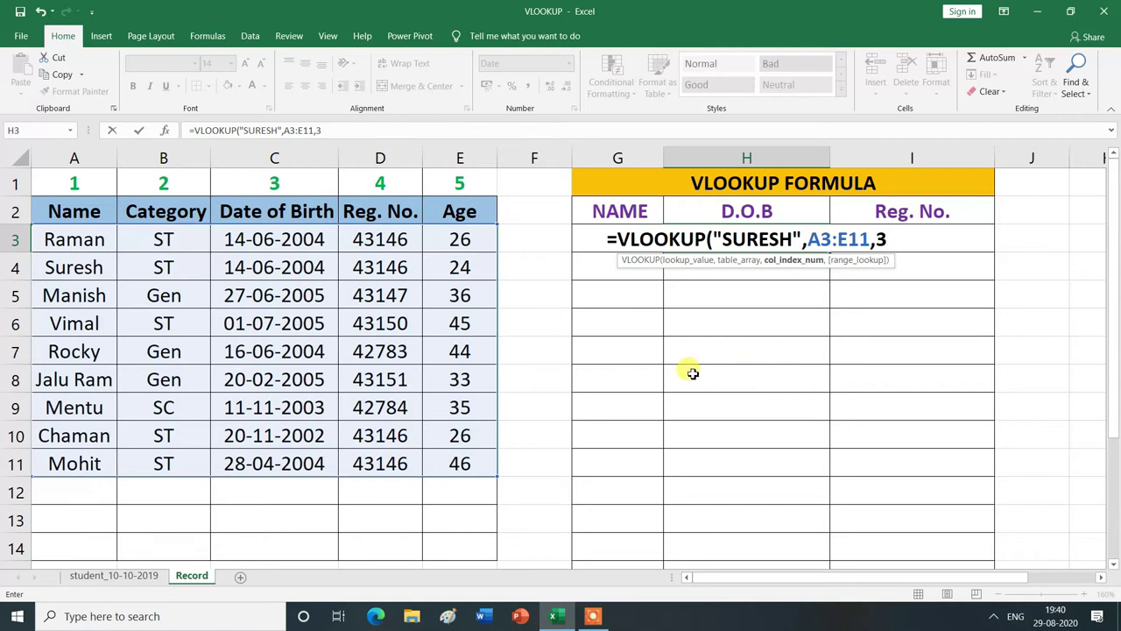
type(",")
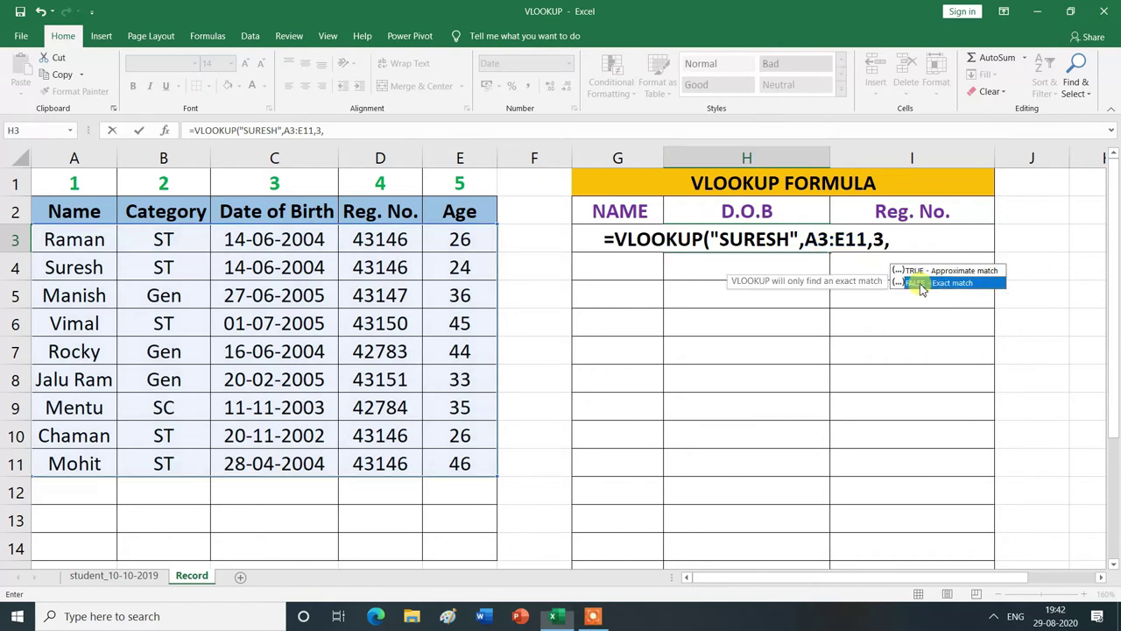
double_click(921, 284)
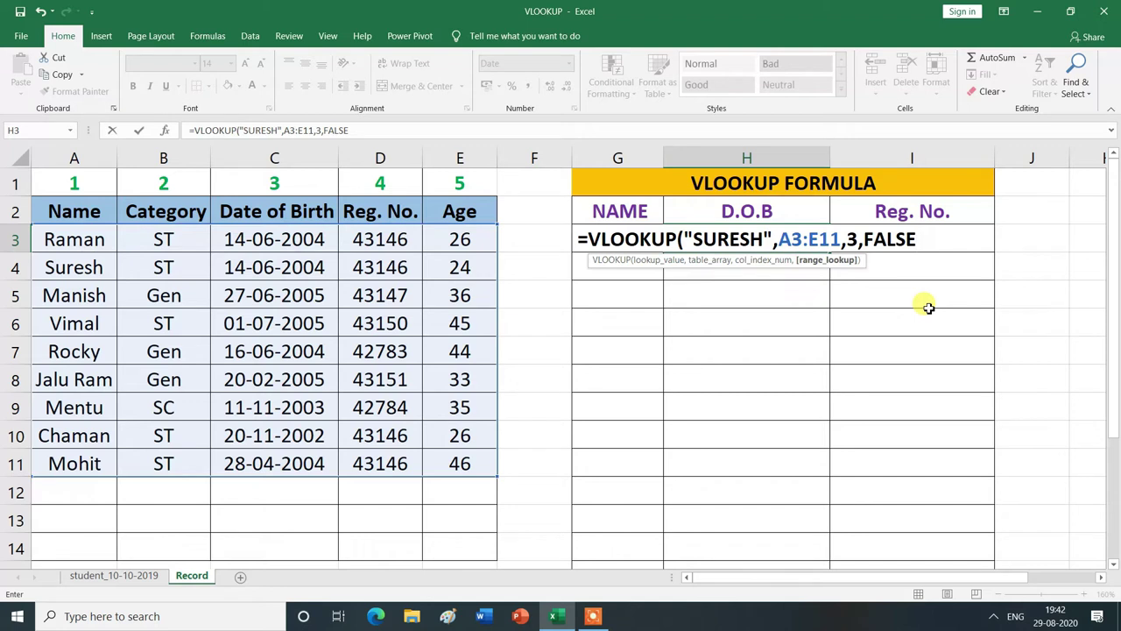
type(")")
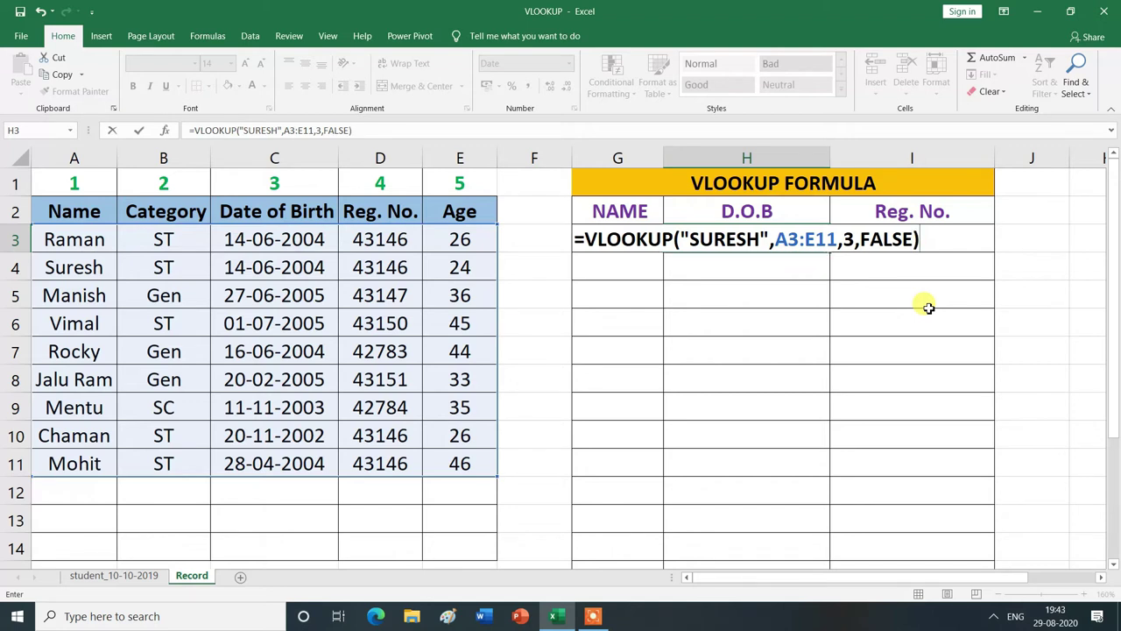
Commit the H3 D.O.B formula so it displays 14-06-2004, then select I3
key("Return")
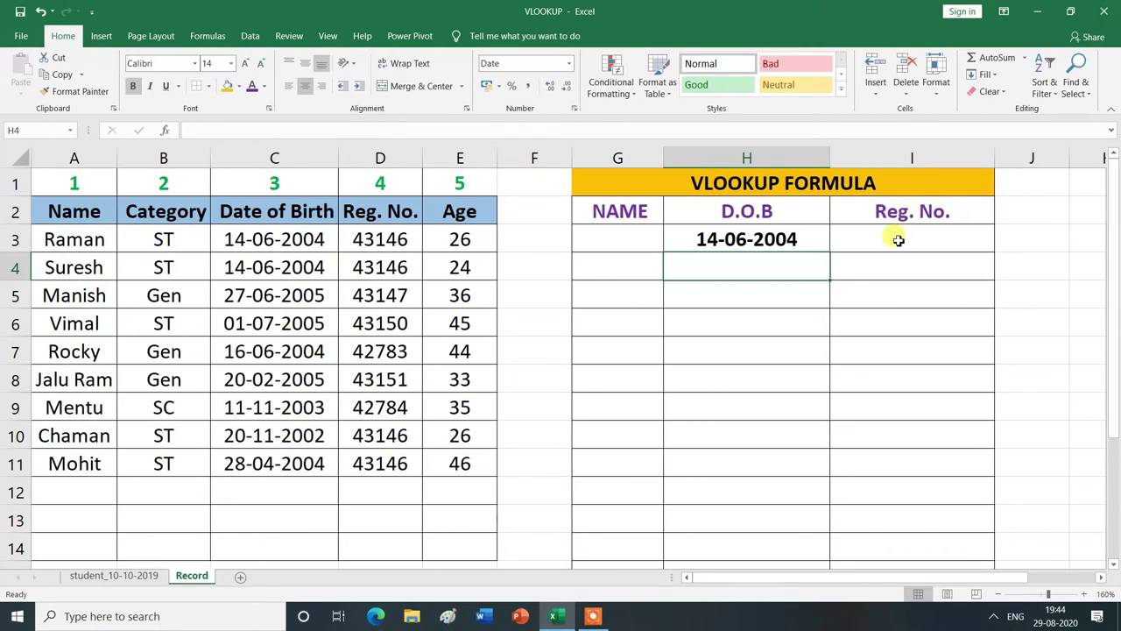
left_click(897, 240)
Begin =VLOOKUP(A5, in I3, using Manish's name in A5 as the lookup value
type("=")
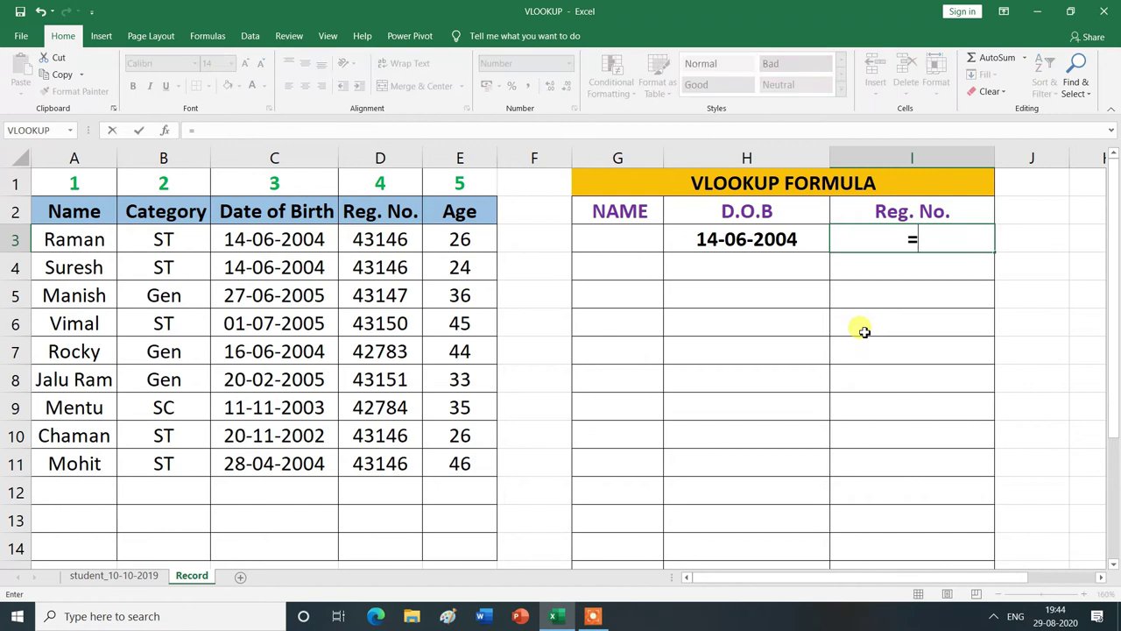
type("VLOOKUP(")
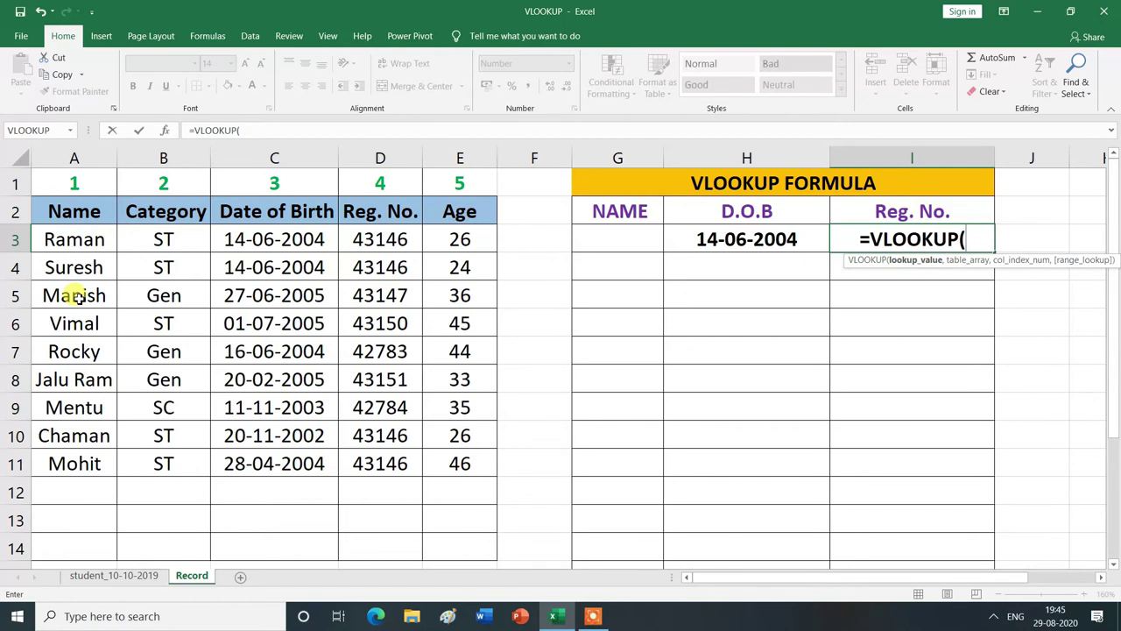
left_click(76, 297)
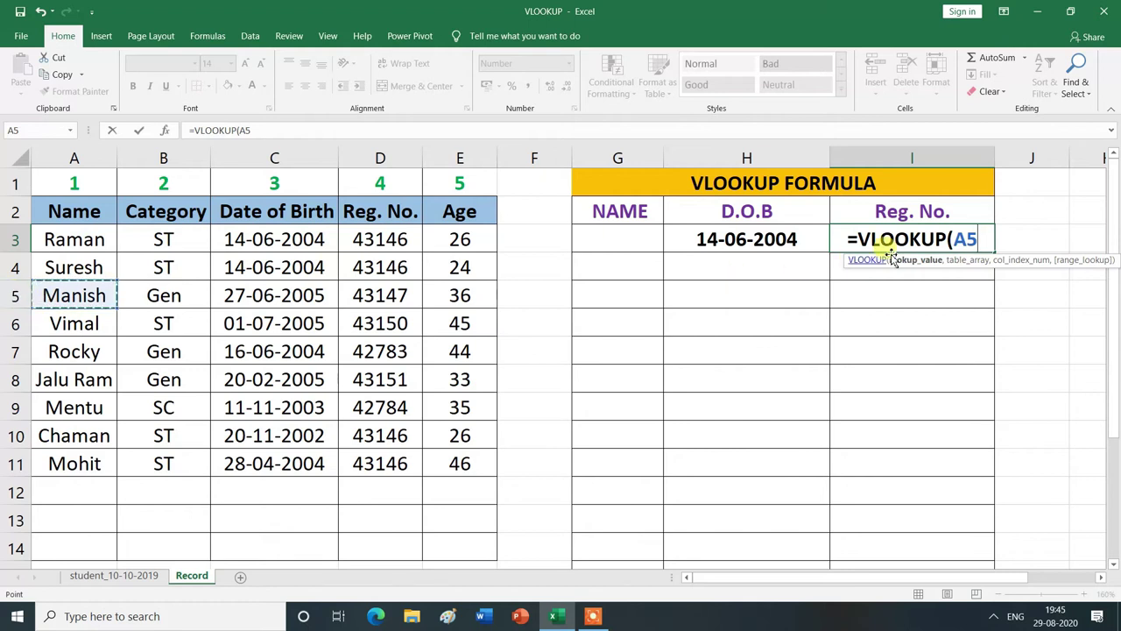
type(",")
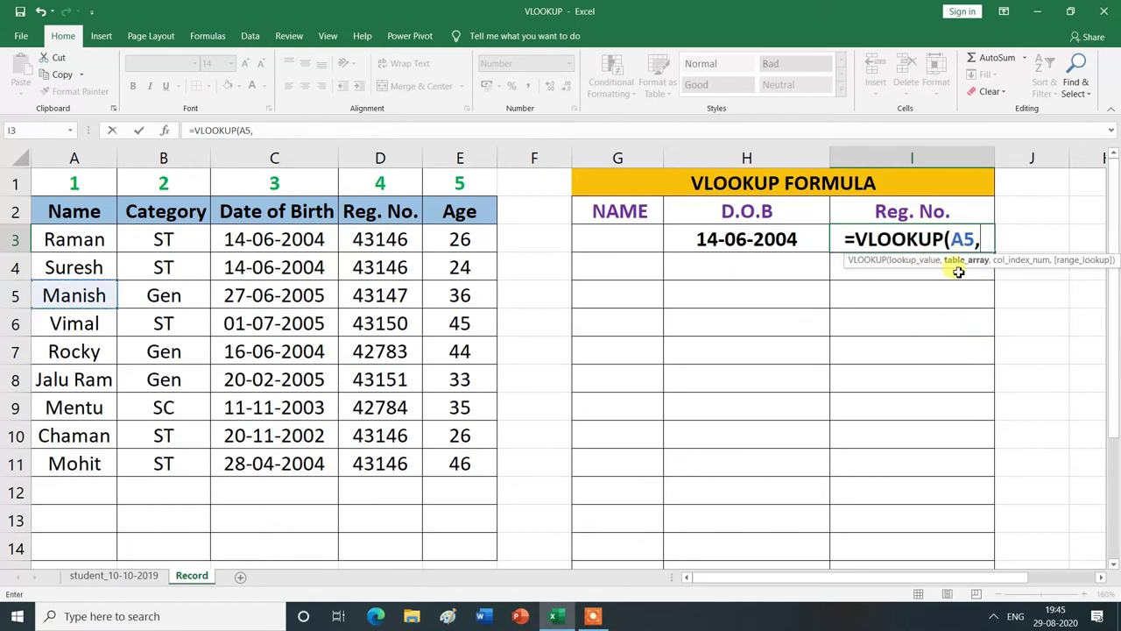
Extend the I3 formula with lookup range A3:E11, column 4 and FALSE for exact match
mouse_move(53, 236)
left_mouse_down()
mouse_move(190, 325)
mouse_move(469, 467)
left_mouse_up()
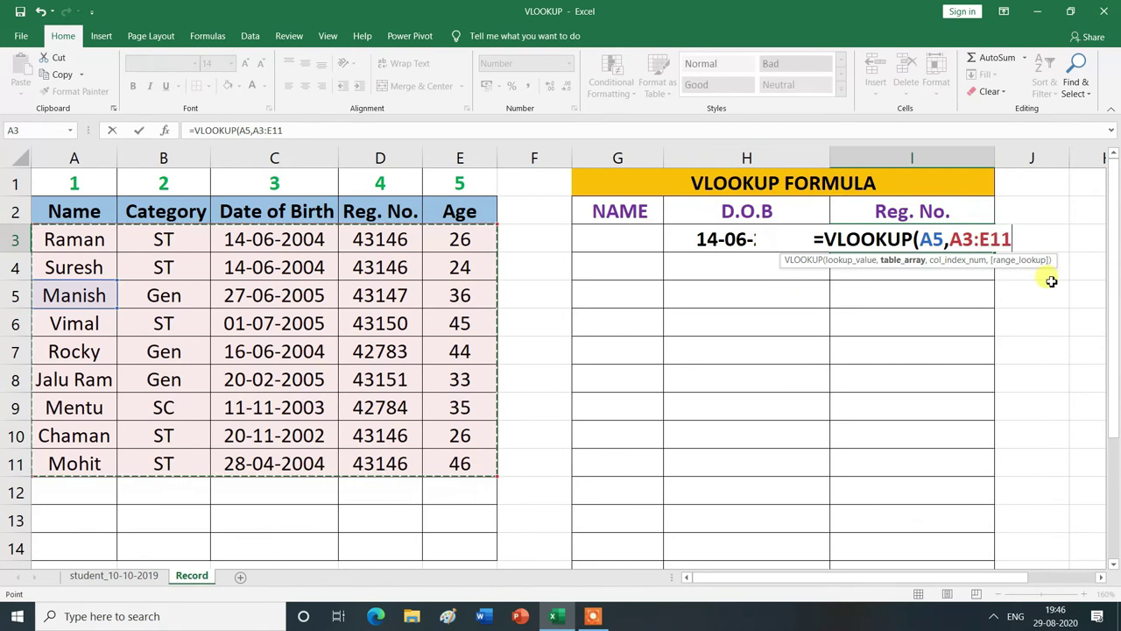
type(",")
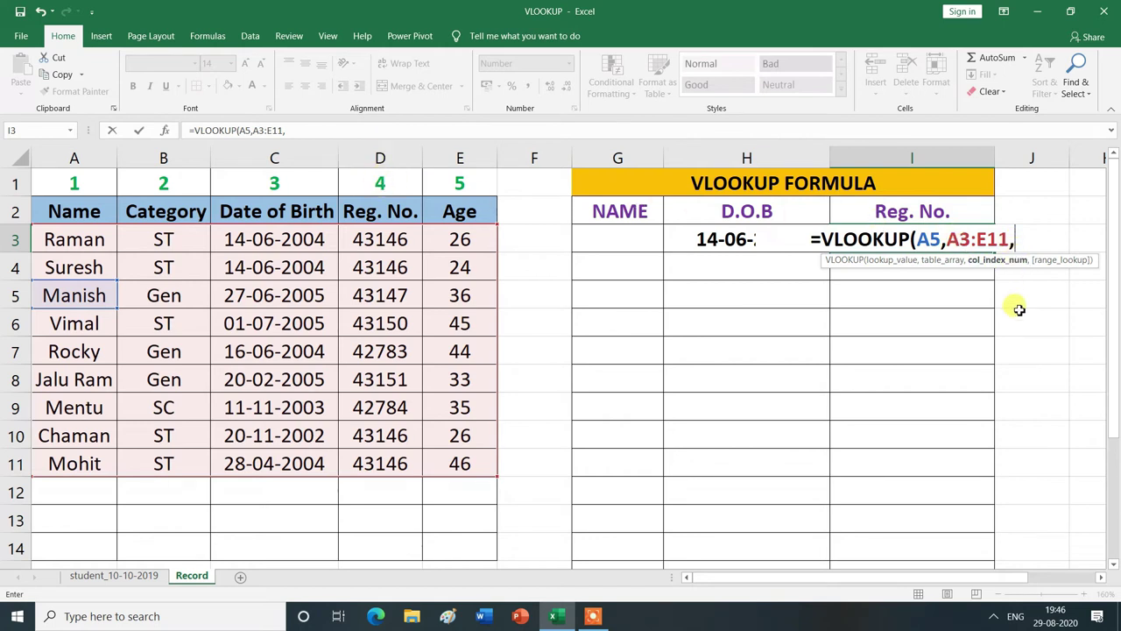
type("4")
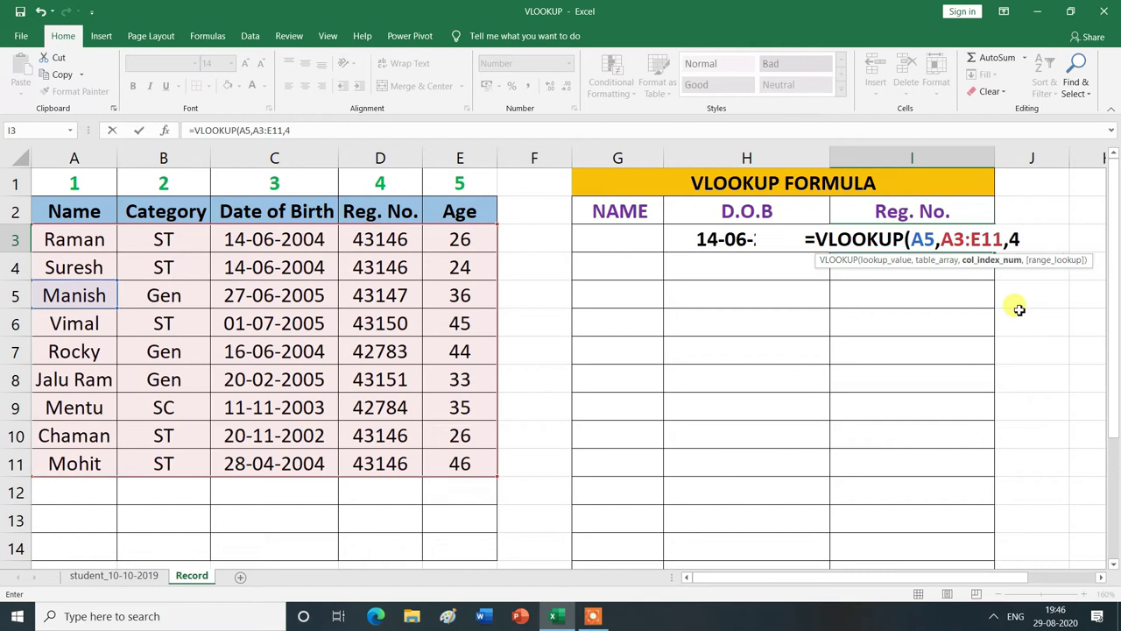
type(",")
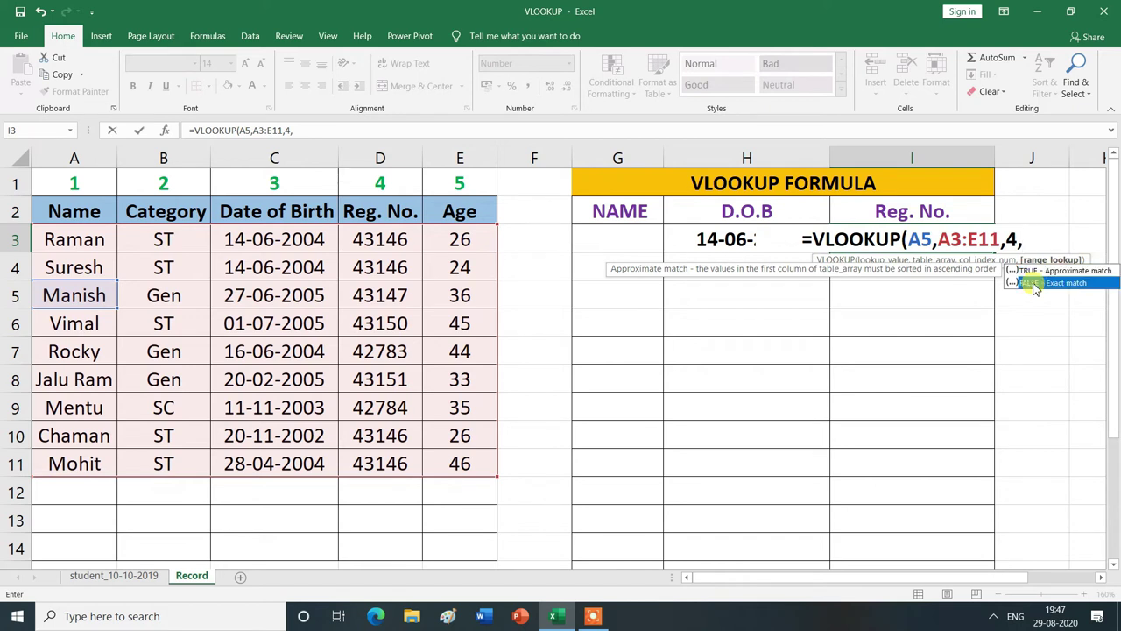
double_click(1034, 285)
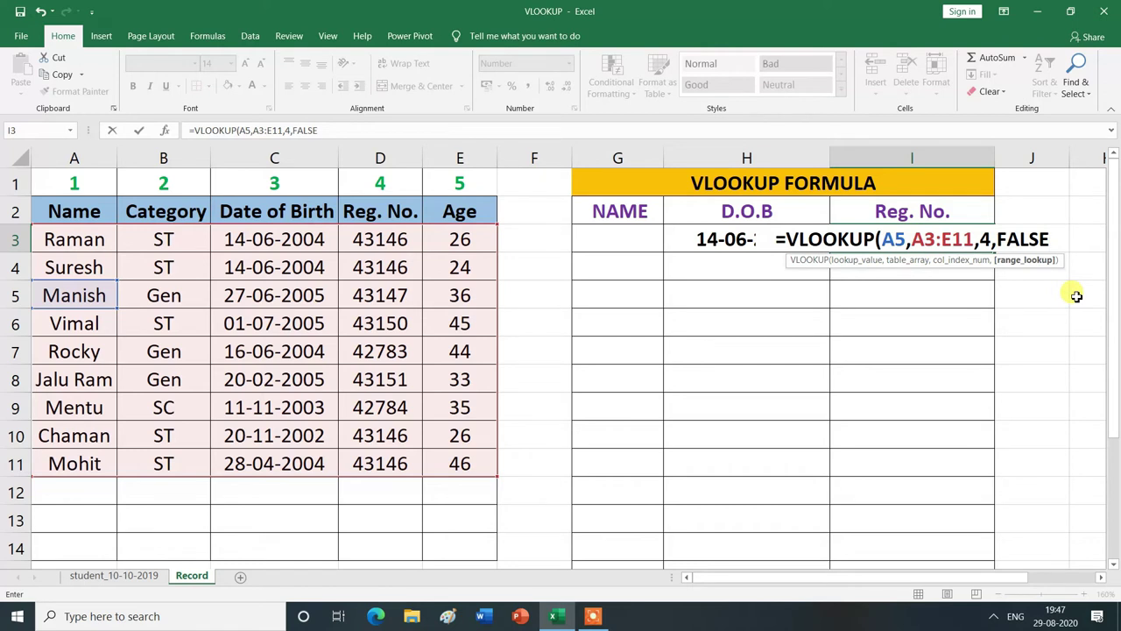
type(")")
key("Return")
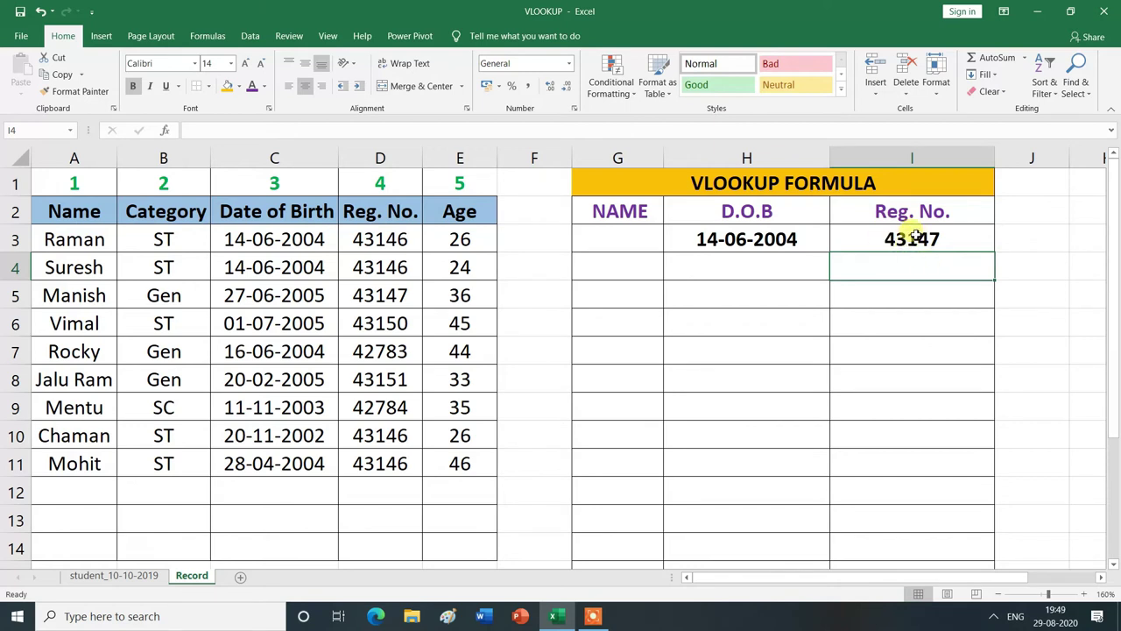
left_click(913, 234)
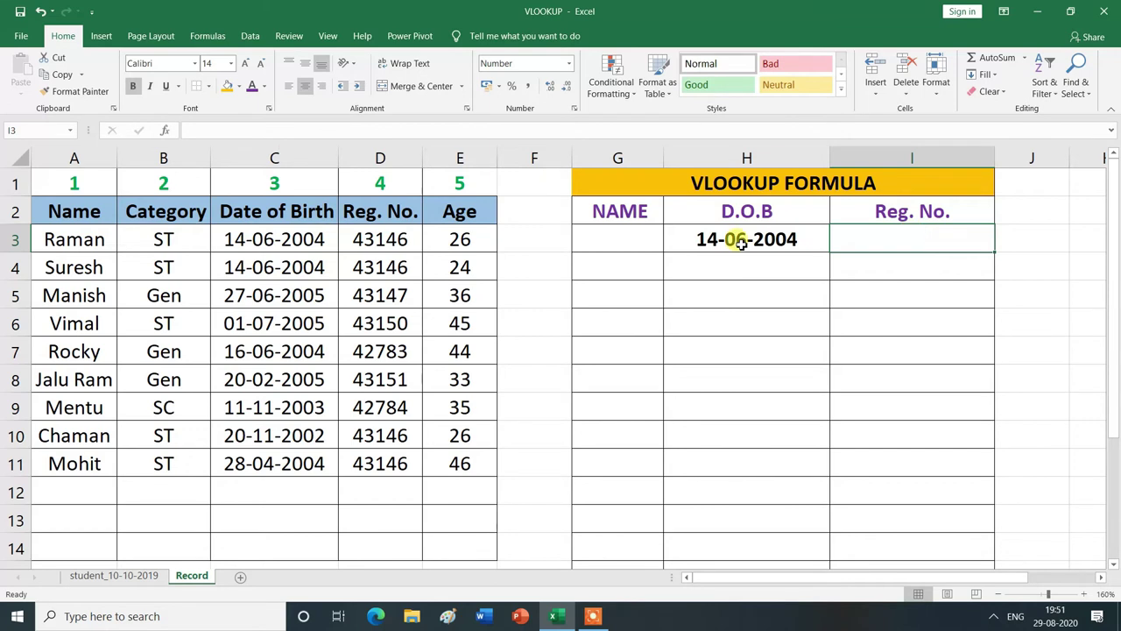
left_click(741, 244)
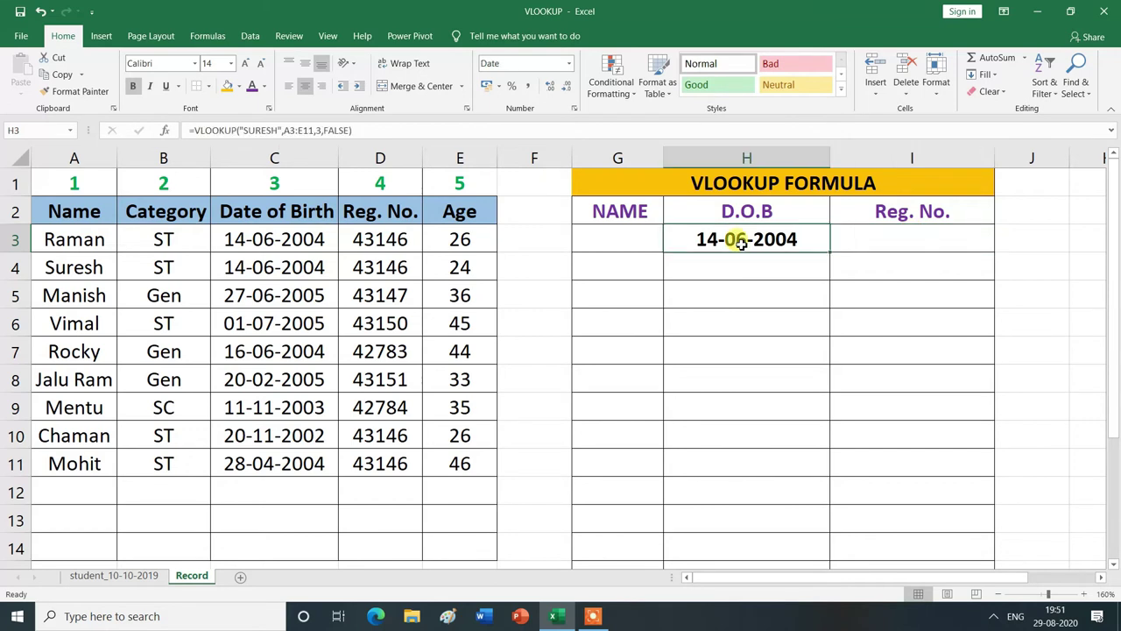
Clear H3 and start =VLOOKUP(G3, taking the NAME cell as lookup value
key("Delete")
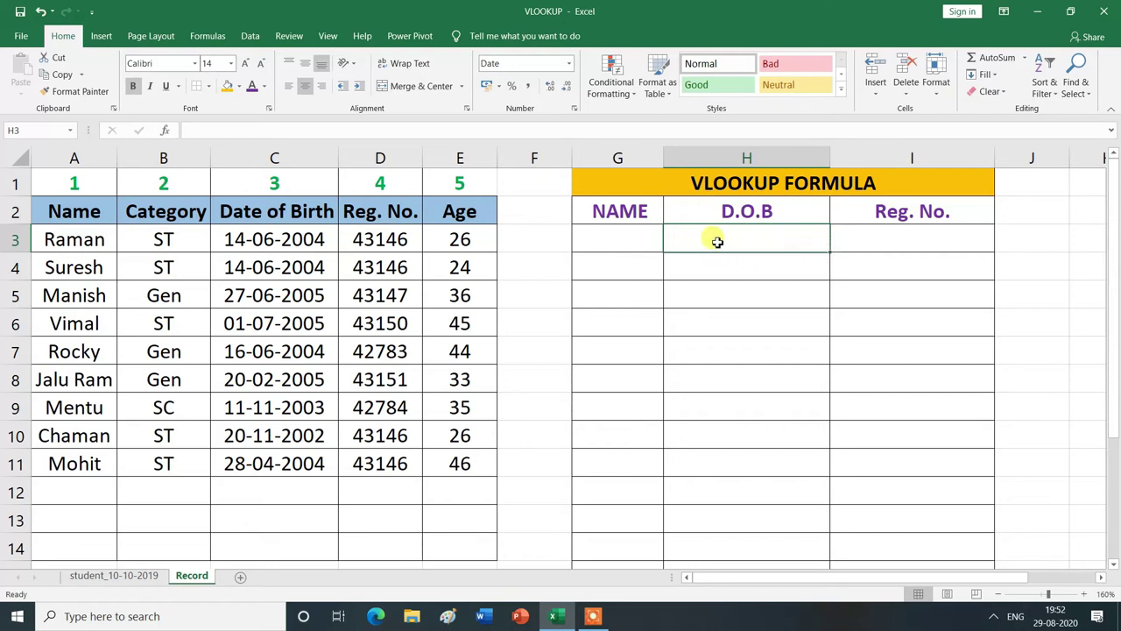
type("=")
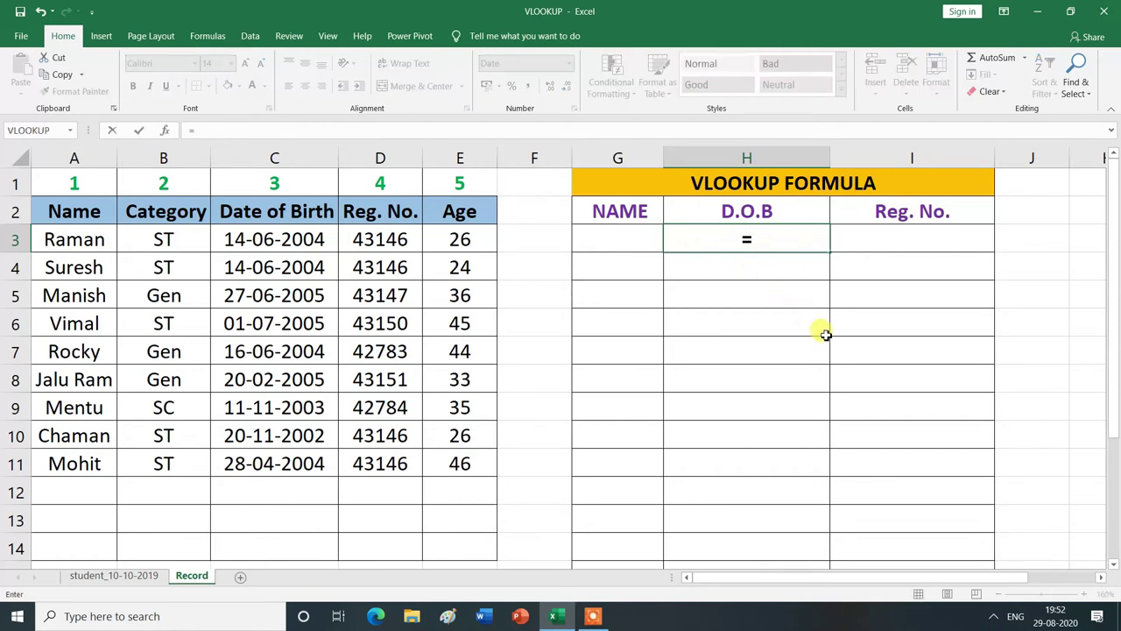
type("VL")
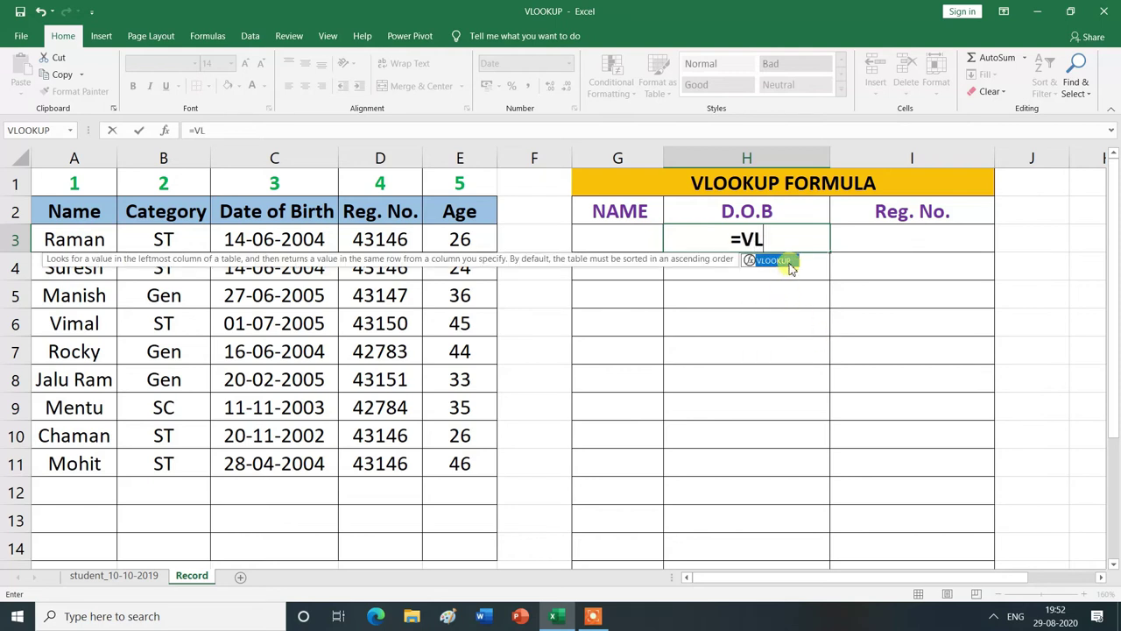
double_click(789, 265)
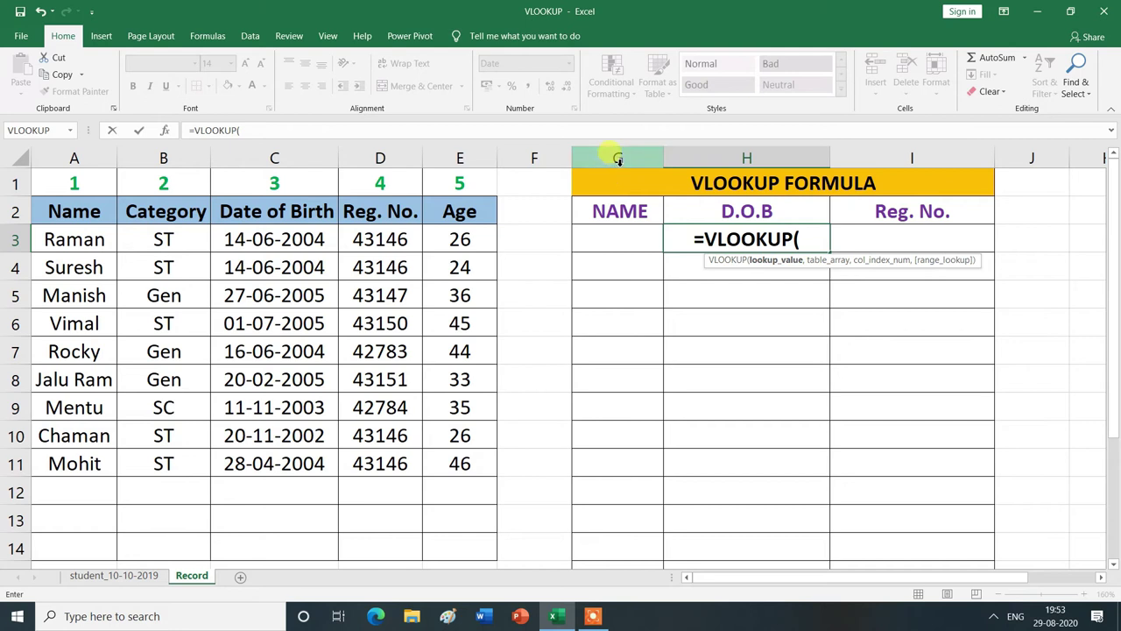
left_click(618, 242)
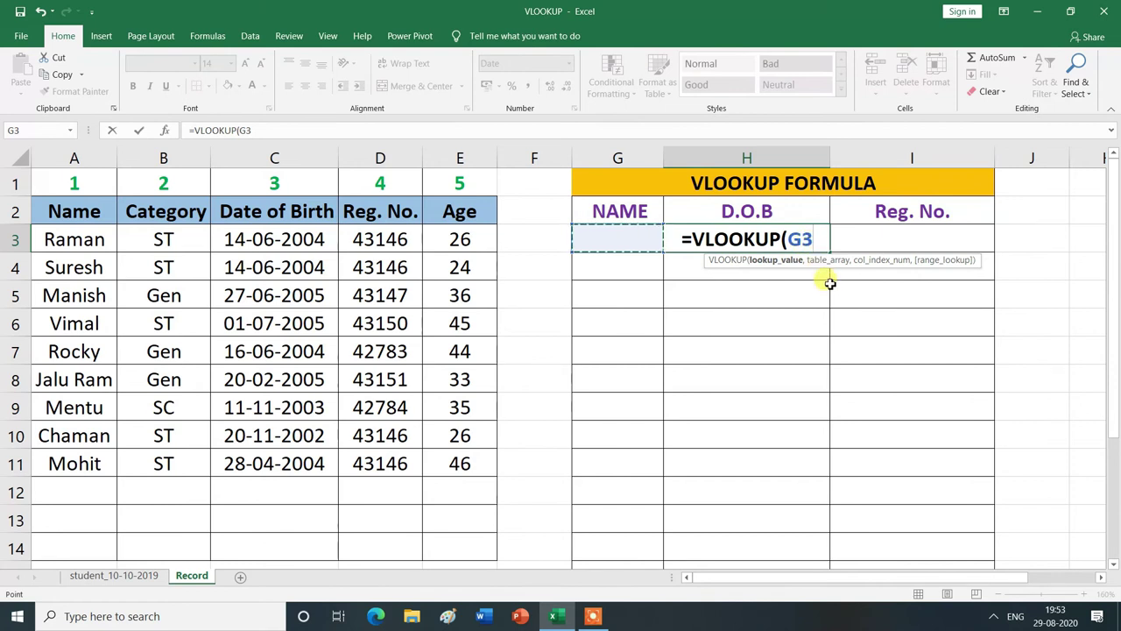
type(",")
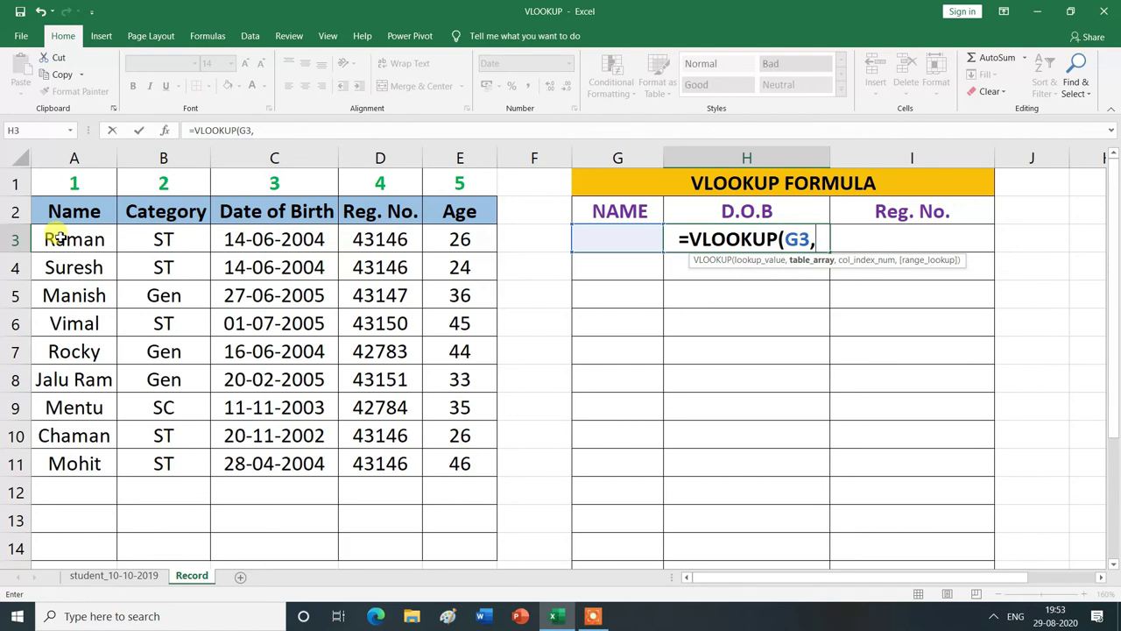
Finish the H3 formula with range A3:E11, column 3 and FALSE, and enter it
left_click_drag(54, 237, 460, 456)
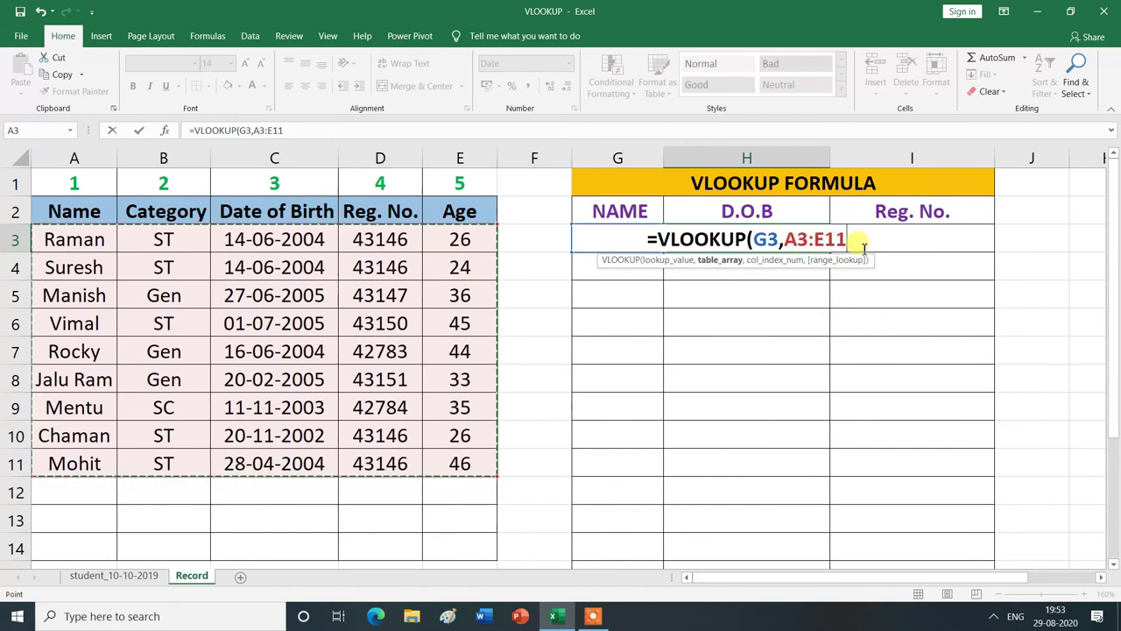
type(",")
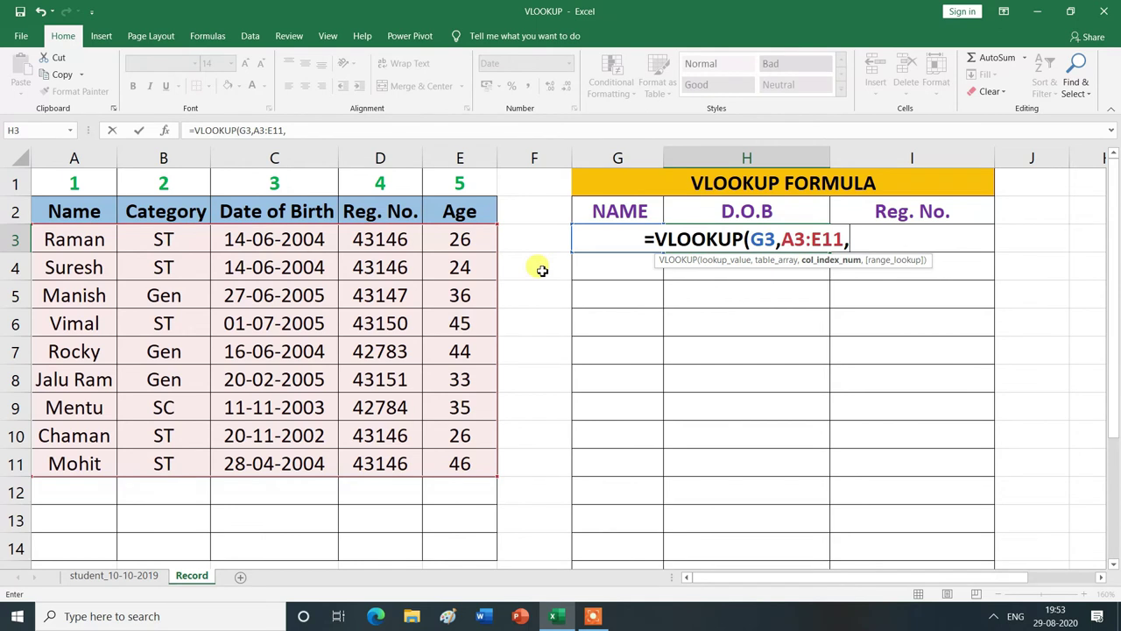
type("3")
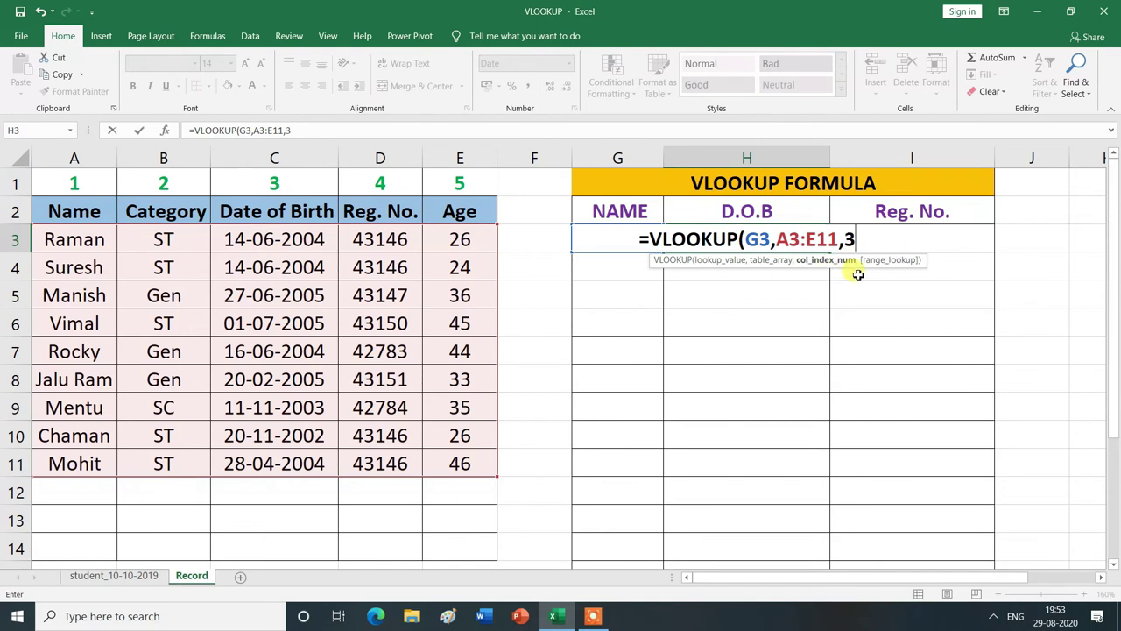
type(",")
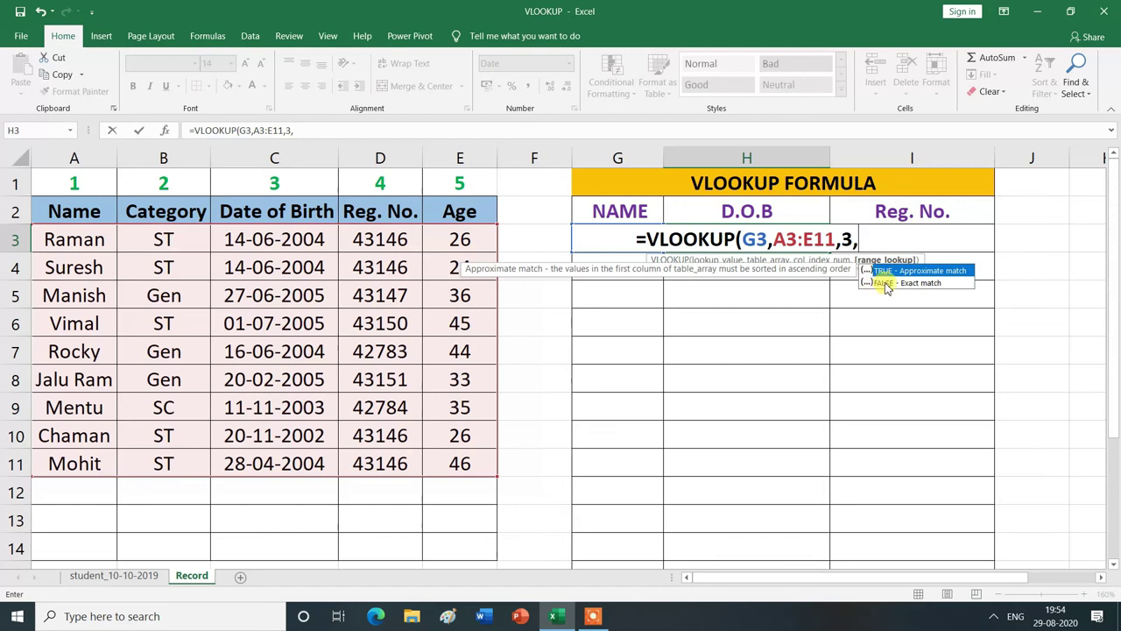
double_click(885, 285)
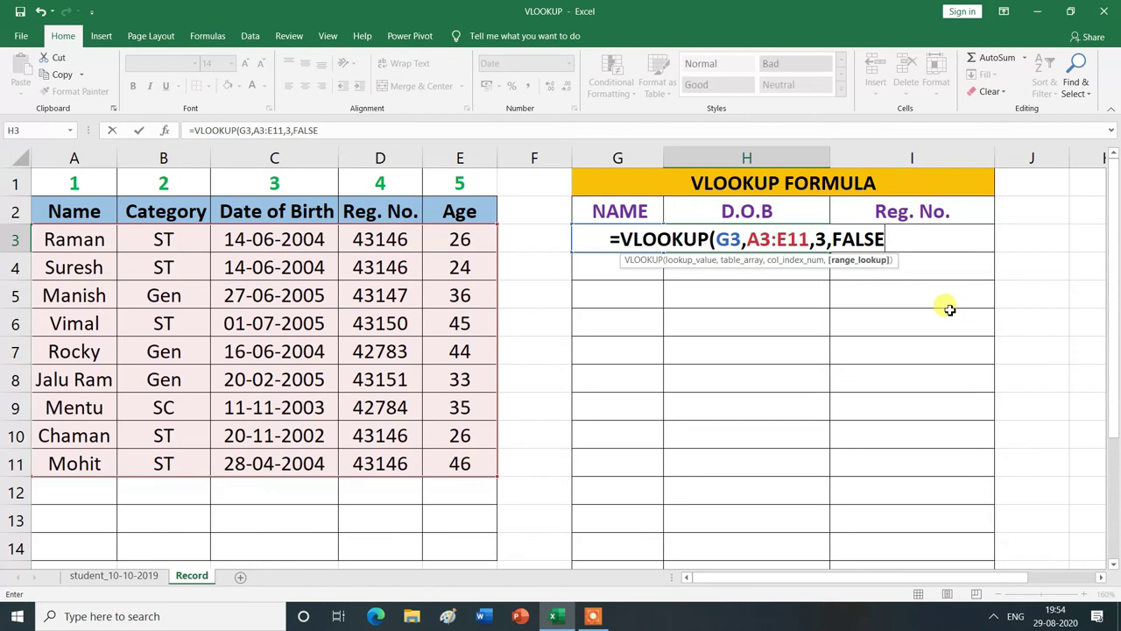
type(")")
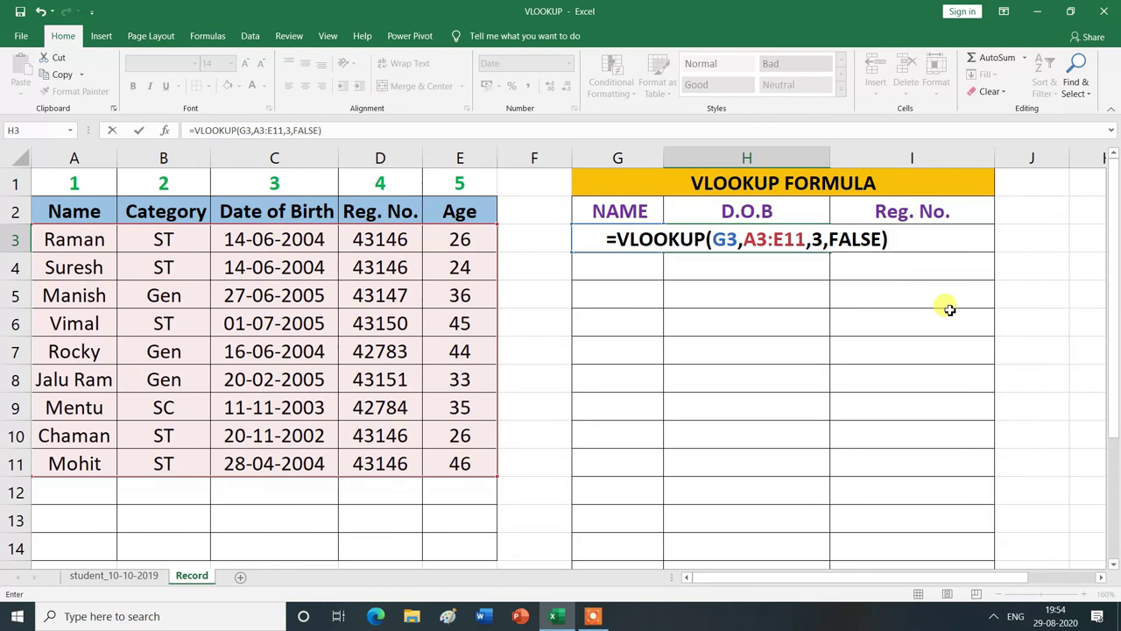
key("Return")
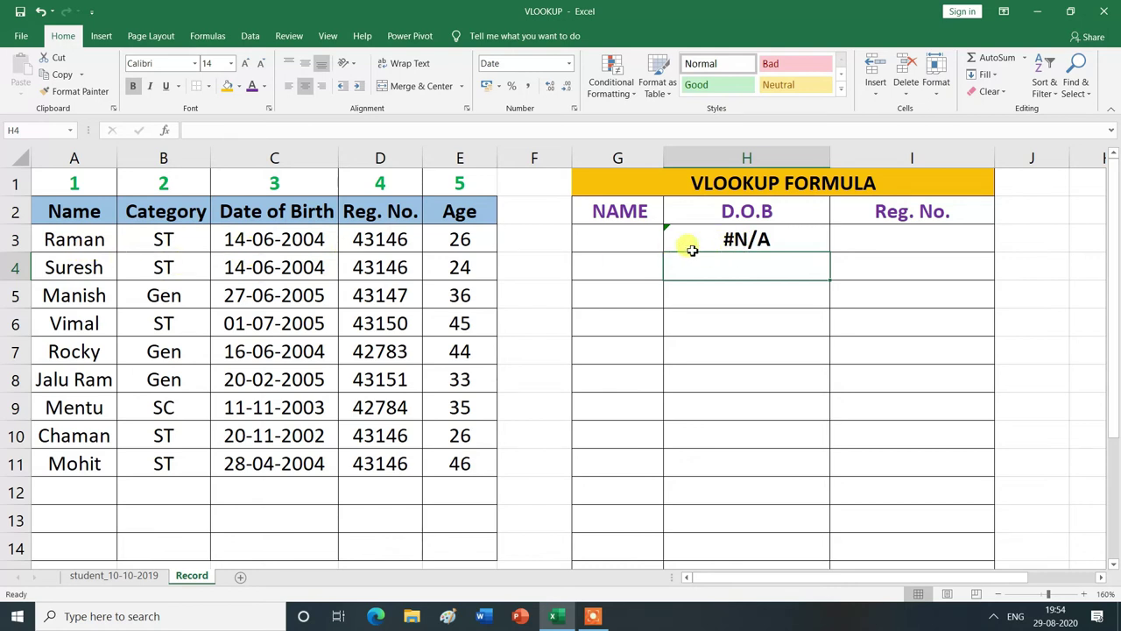
Enter RAMAN in the NAME cell G3 so the D.O.B lookup shows 14-06-2004
left_click(606, 243)
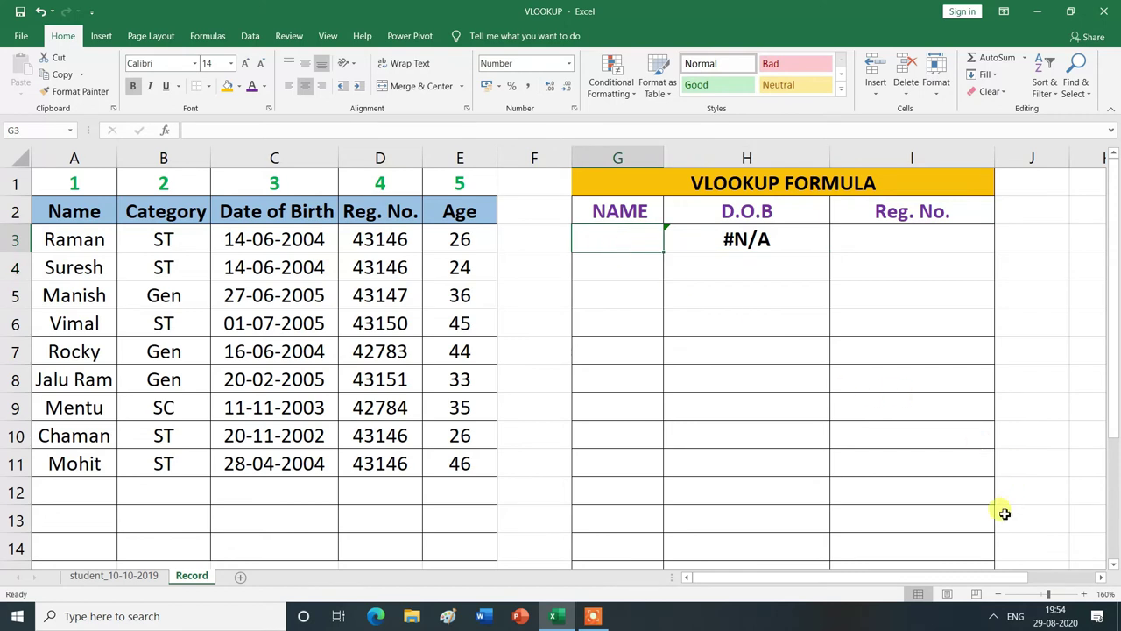
type("RAMAN")
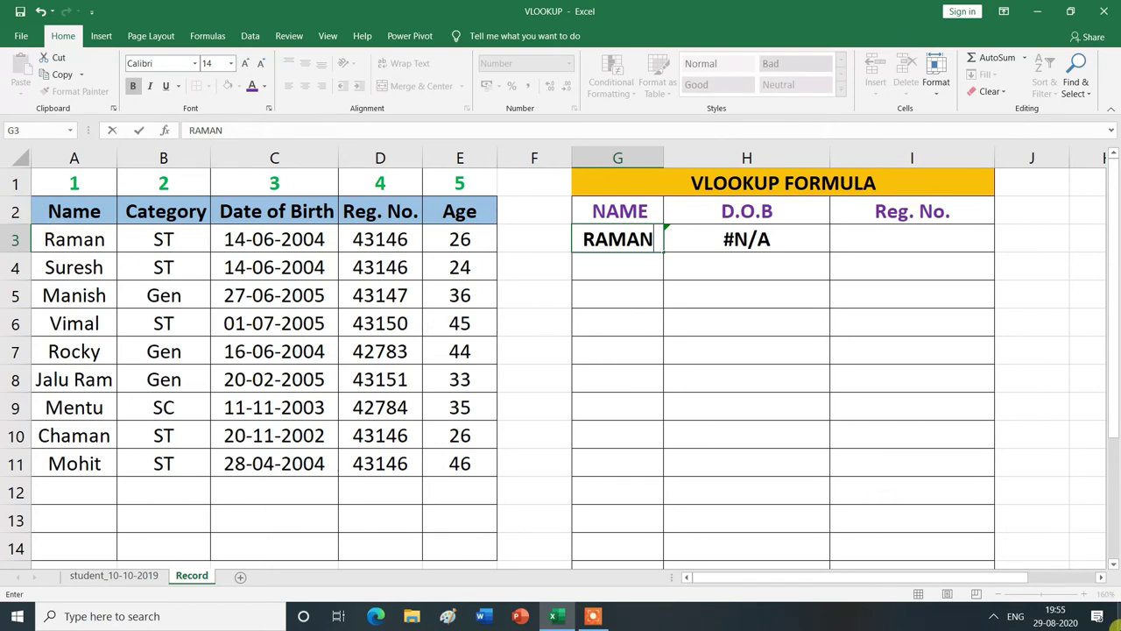
key("Return")
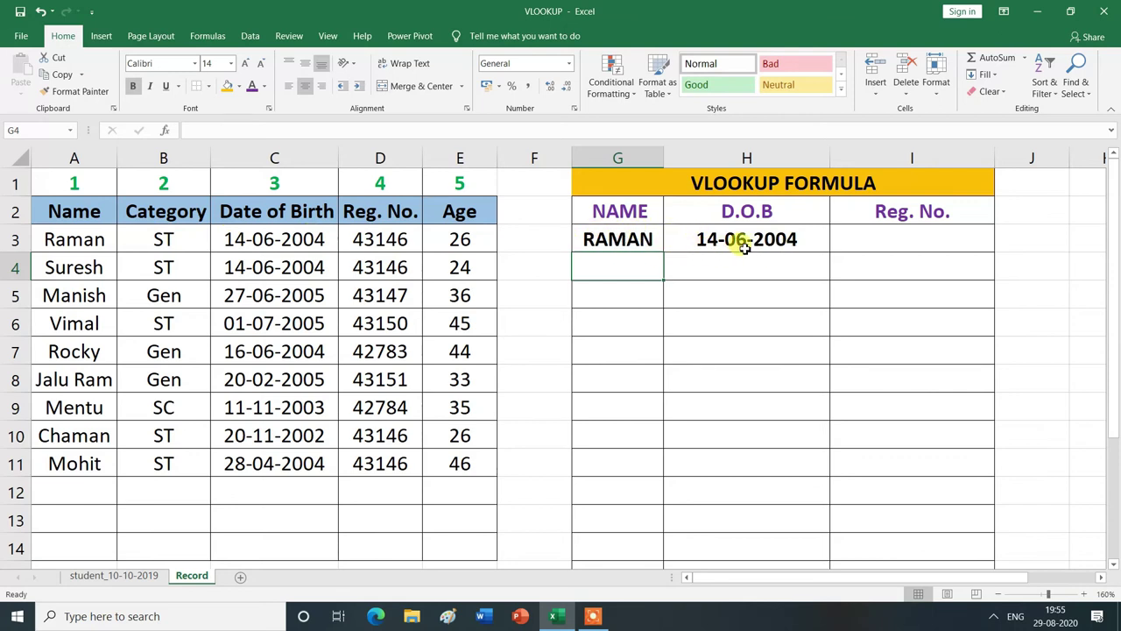
left_click(644, 243)
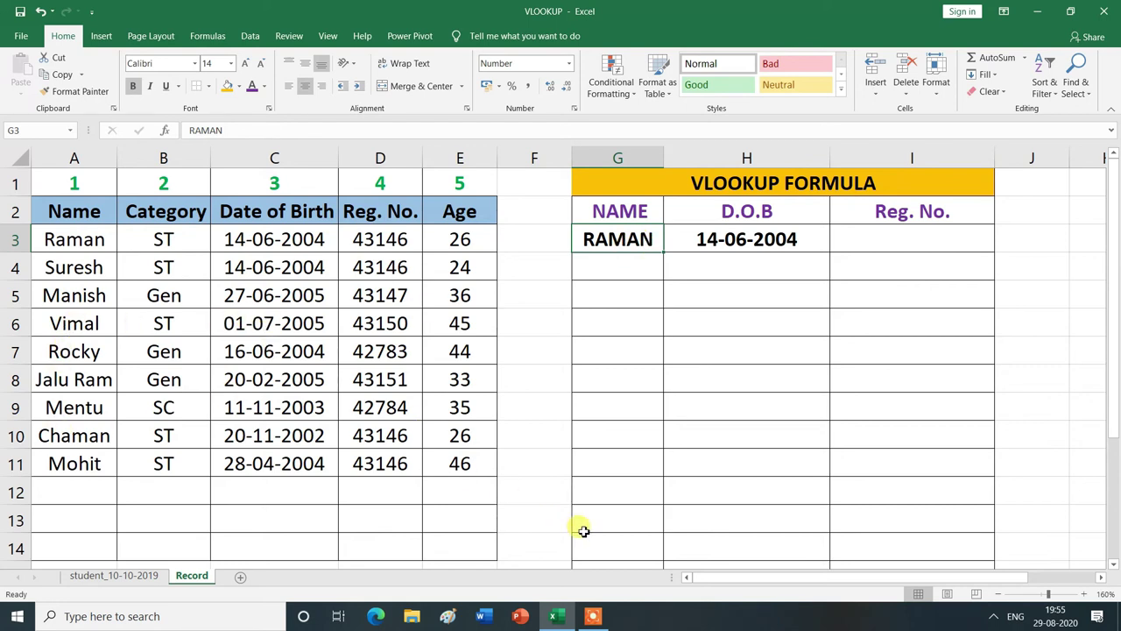
type("VIMAL")
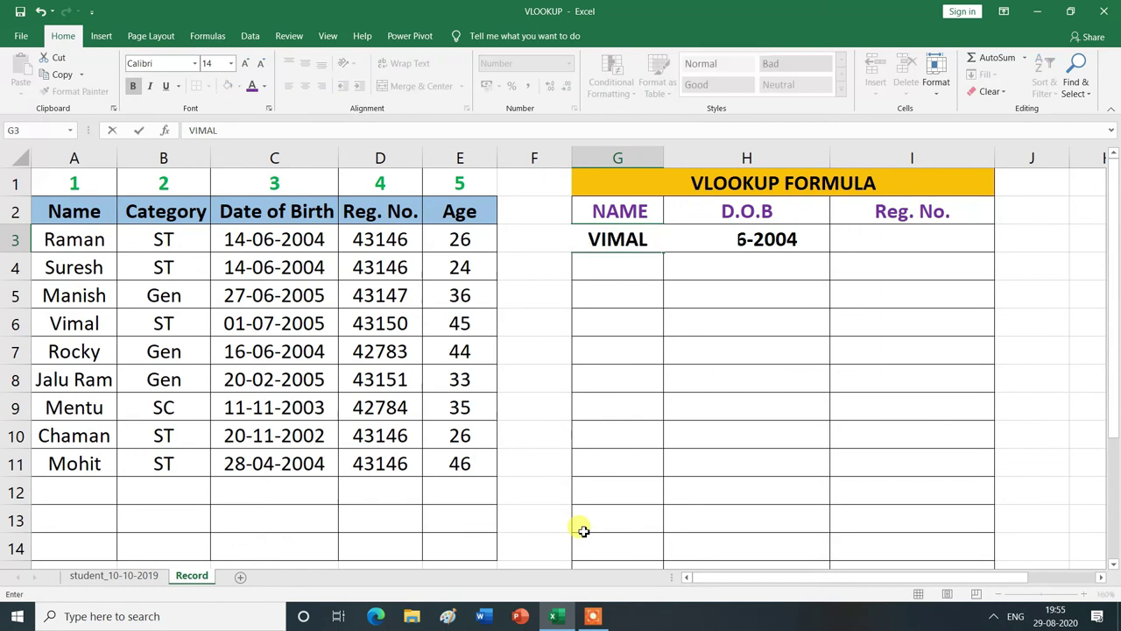
key("Return")
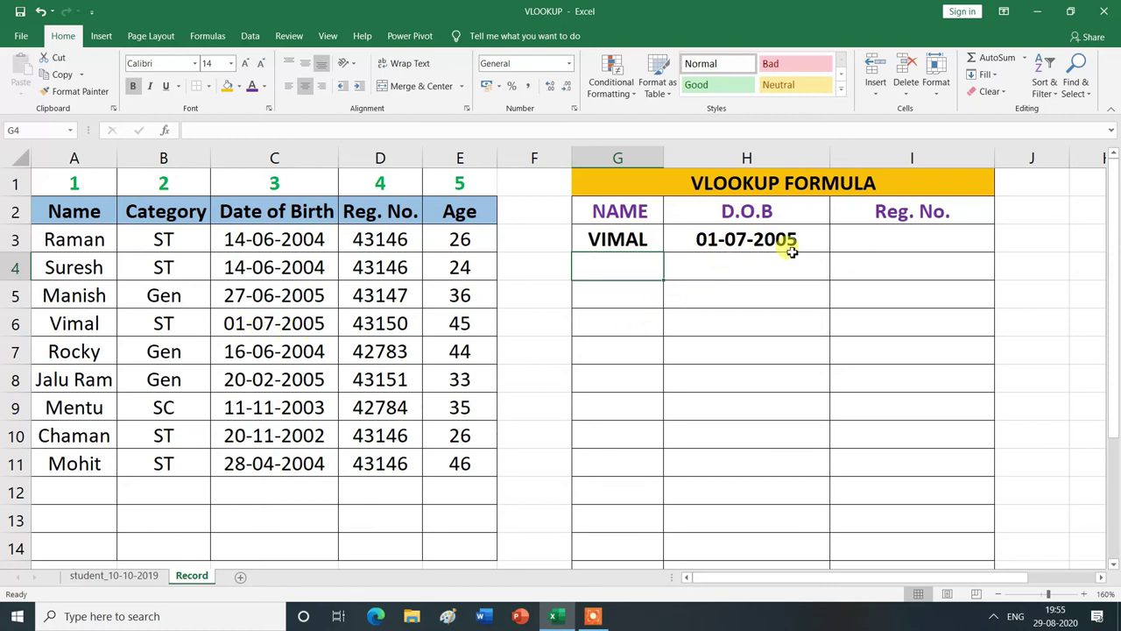
left_click(626, 247)
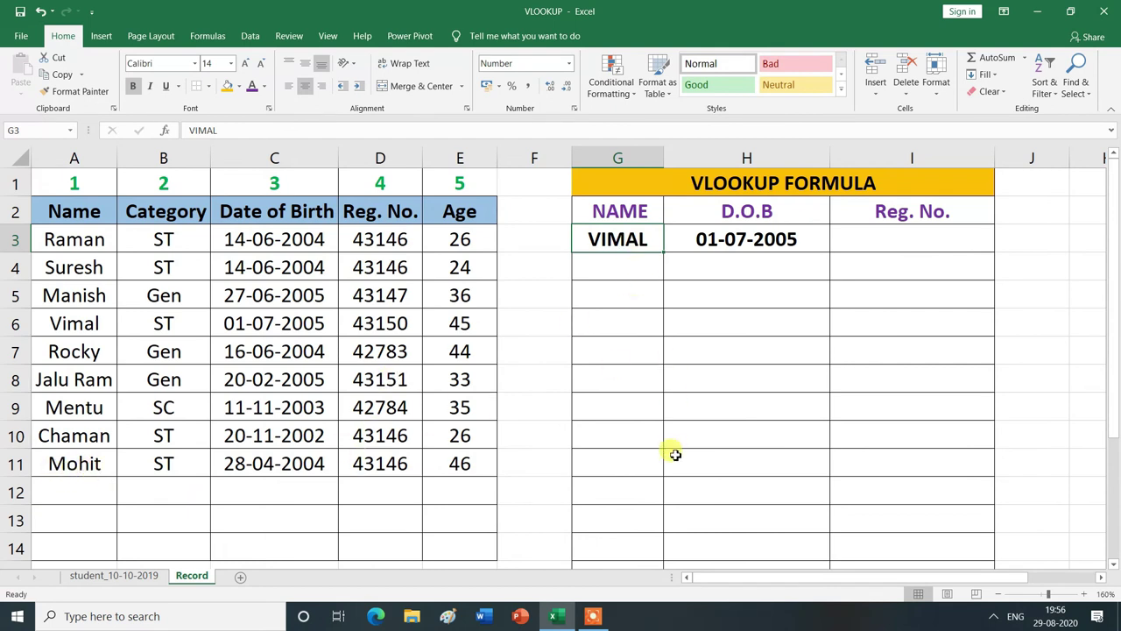
type("MOHIT")
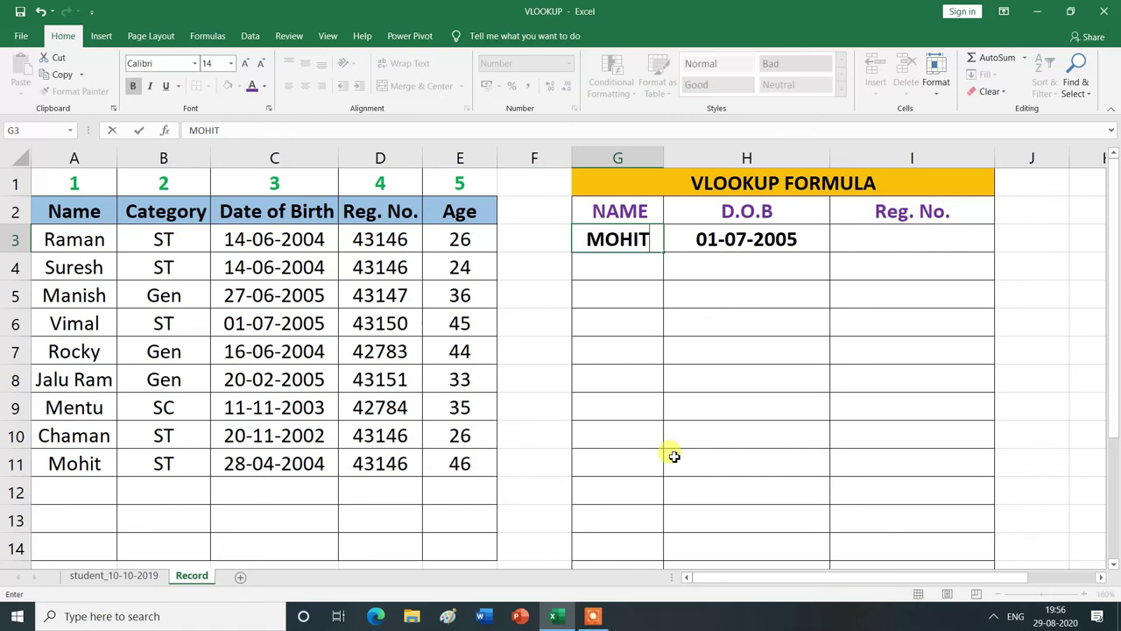
key("Return")
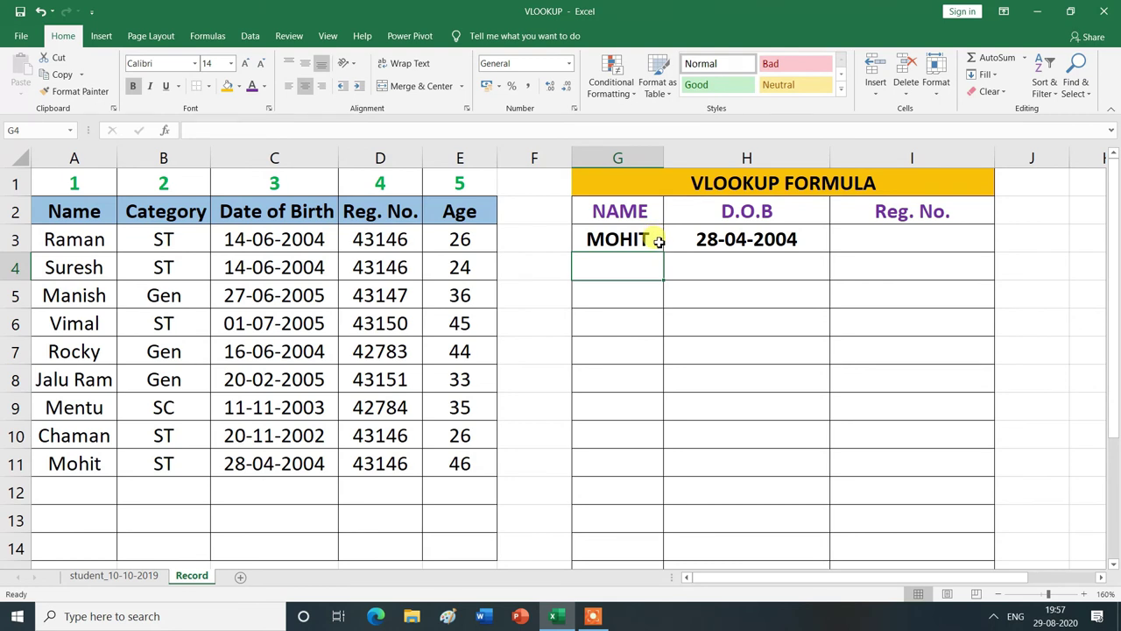
left_click(658, 242)
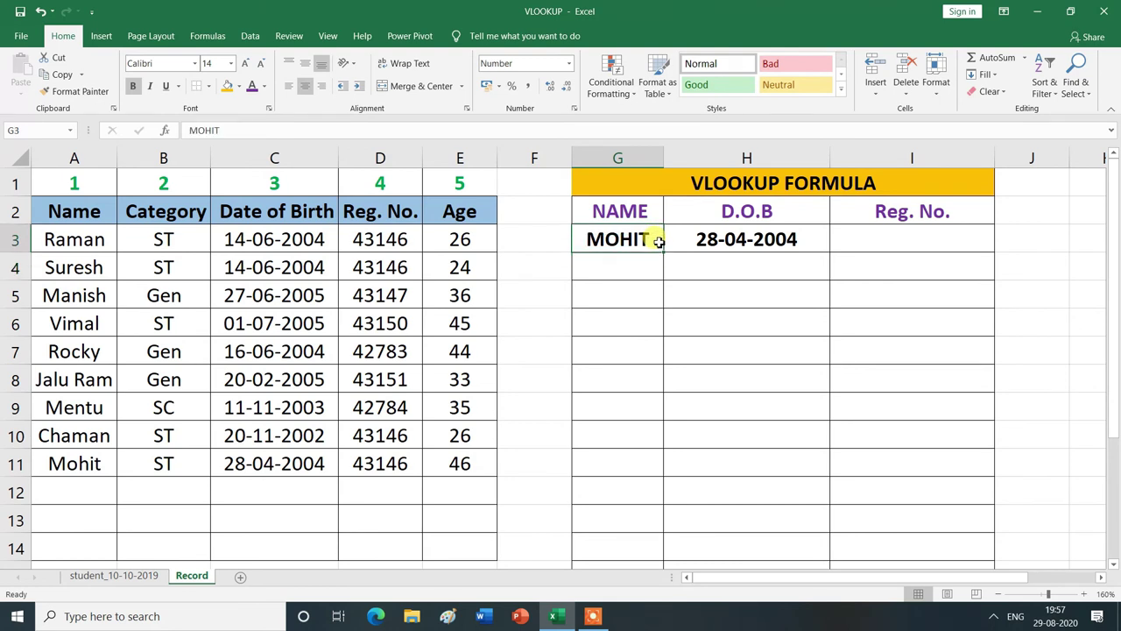
Give G3 a List data validation with source =$A$3:$A$11
left_click(251, 37)
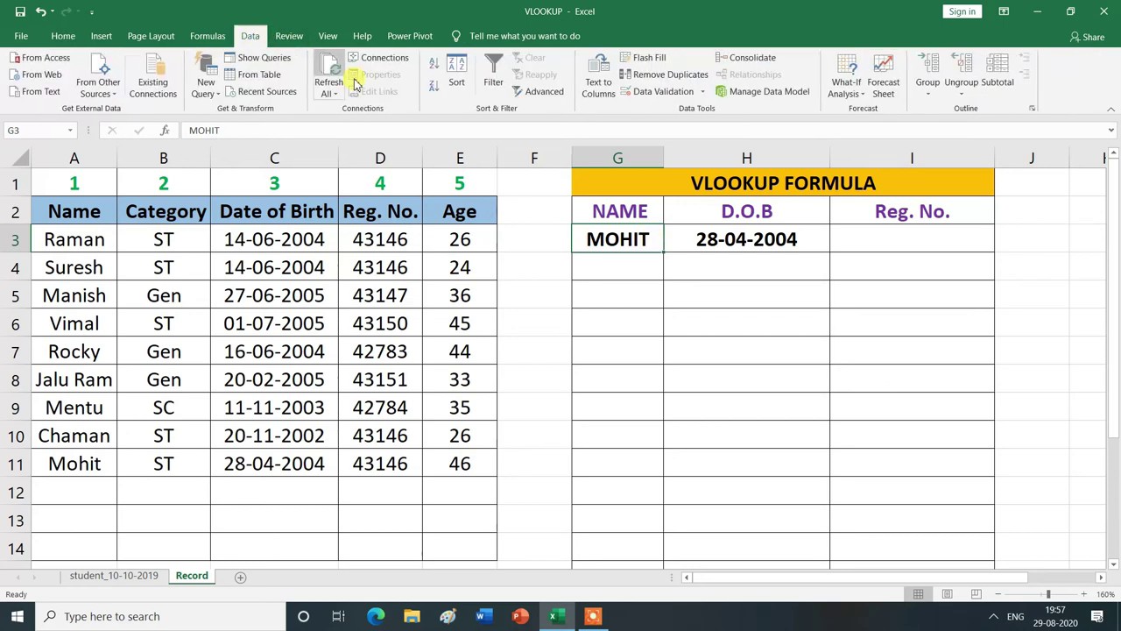
left_click(702, 92)
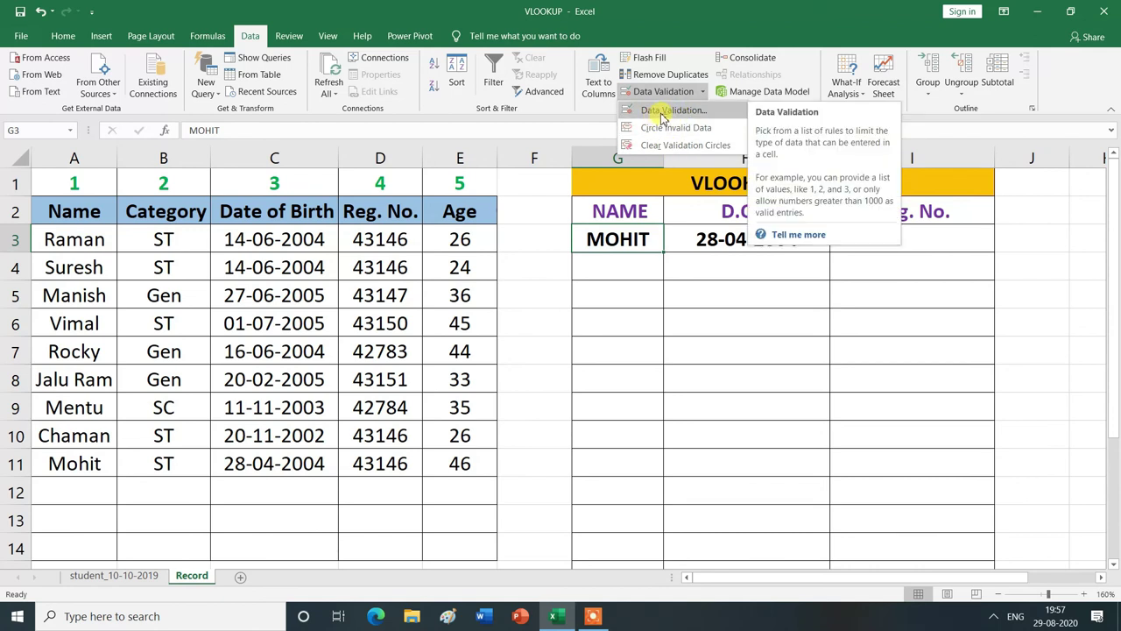
left_click(670, 112)
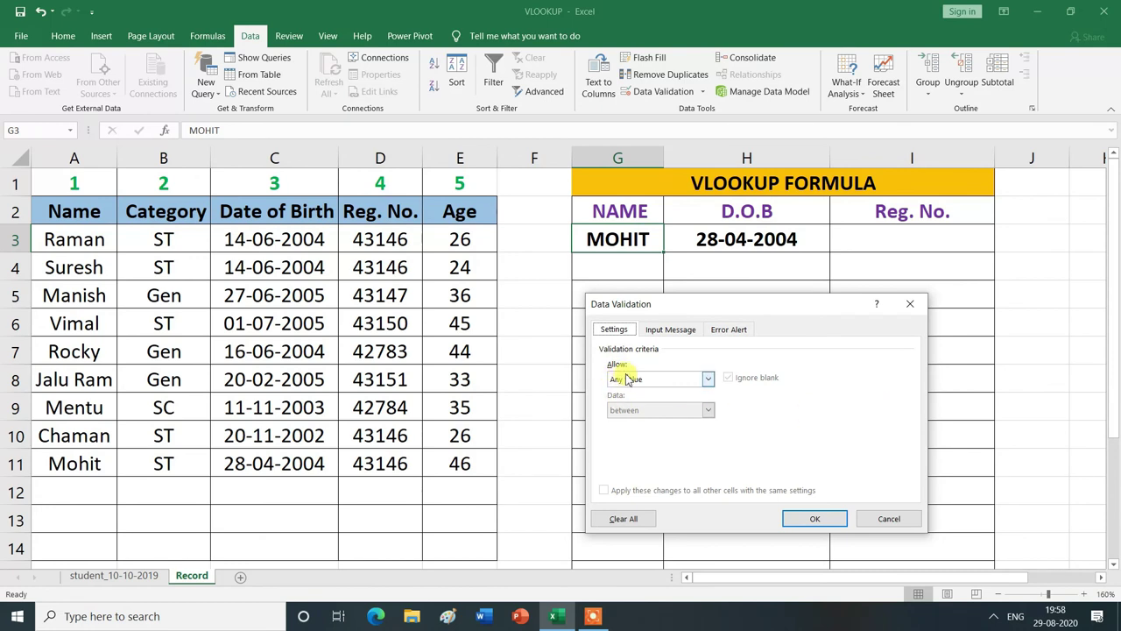
left_click(709, 379)
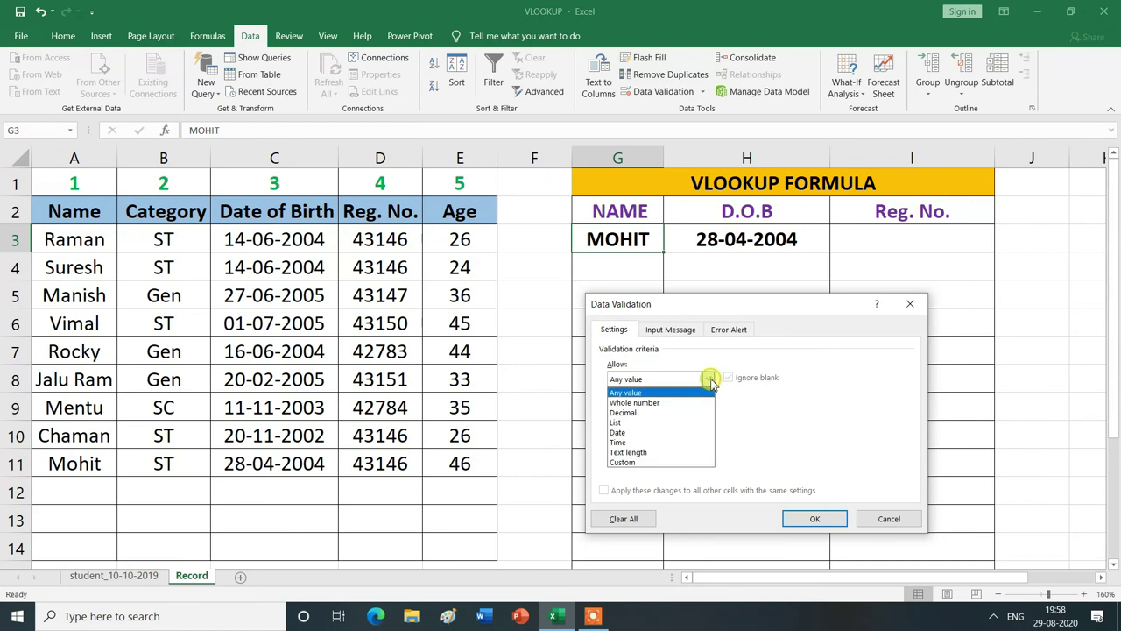
left_click(620, 424)
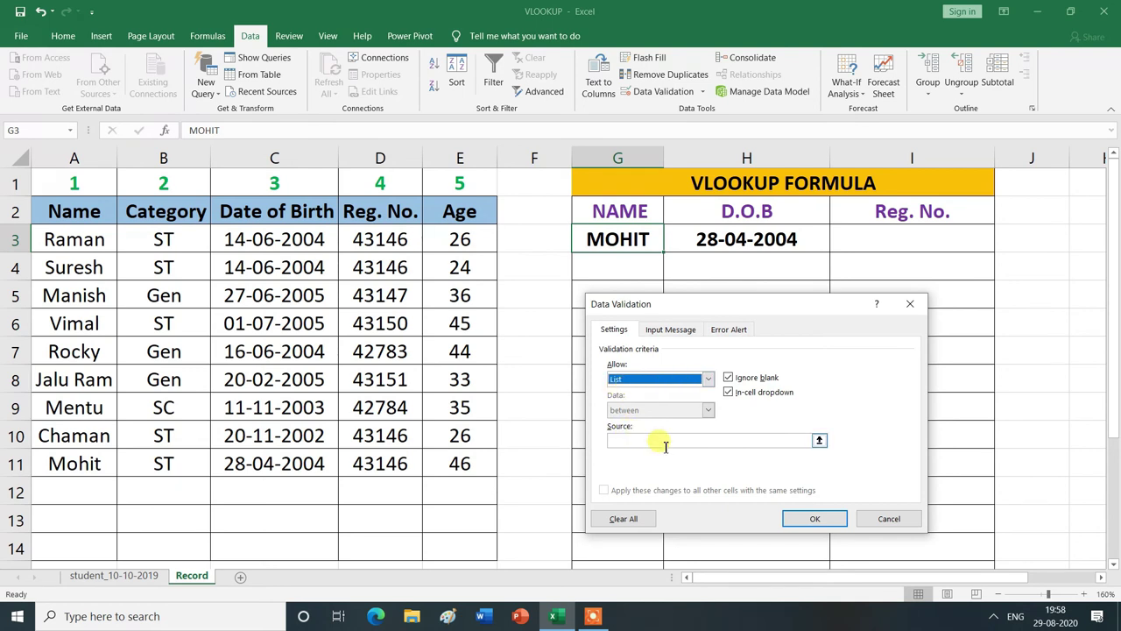
left_click(819, 440)
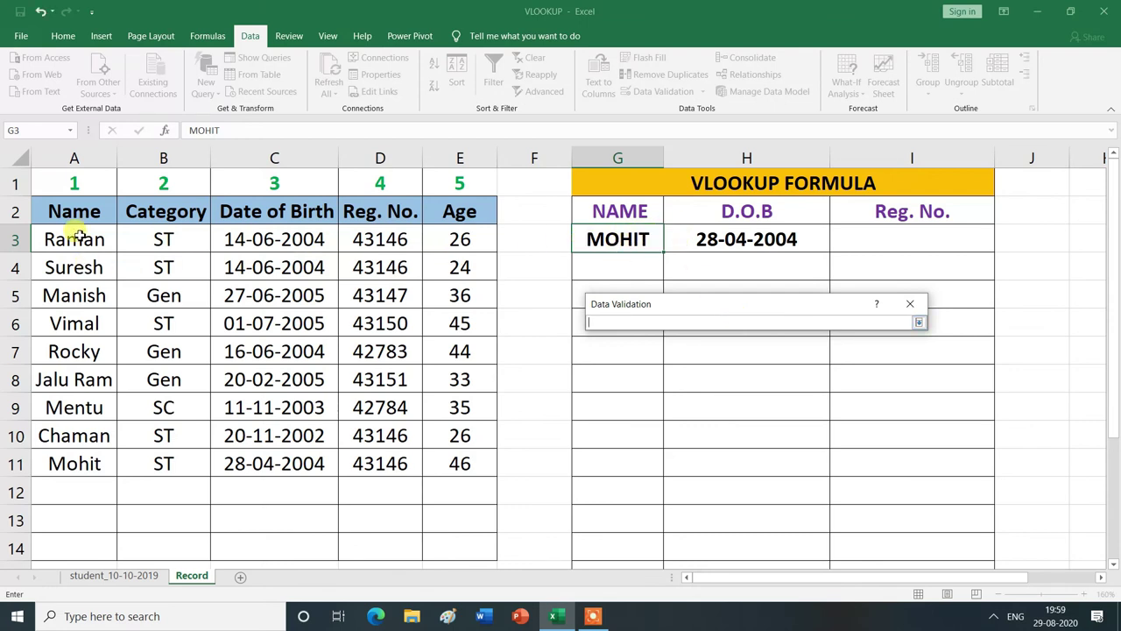
left_click_drag(77, 234, 75, 463)
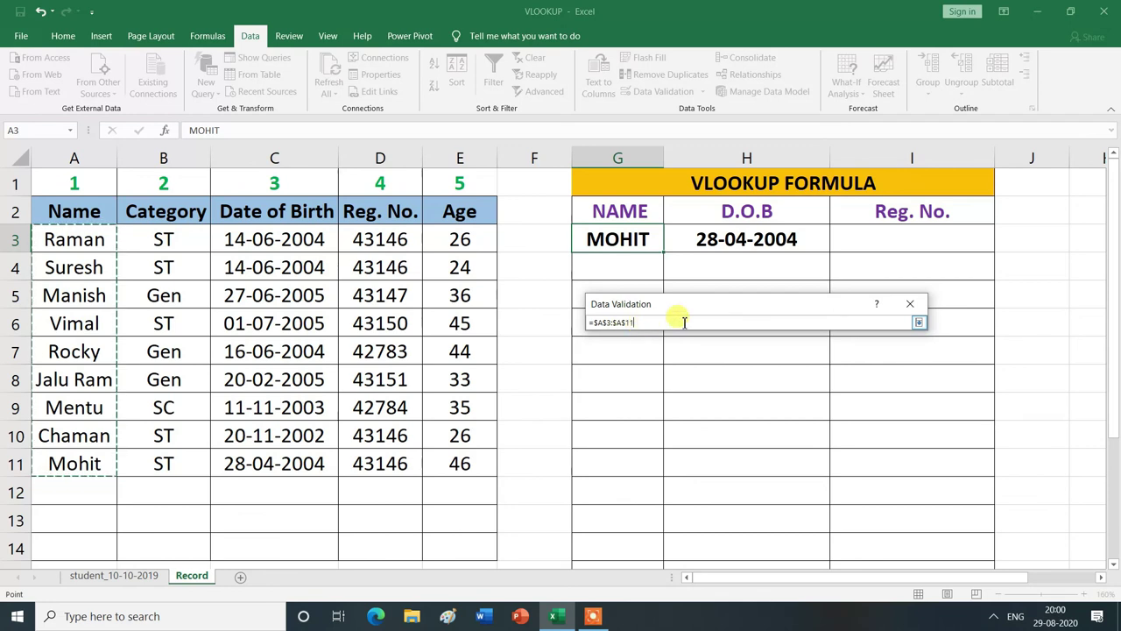
left_click(920, 324)
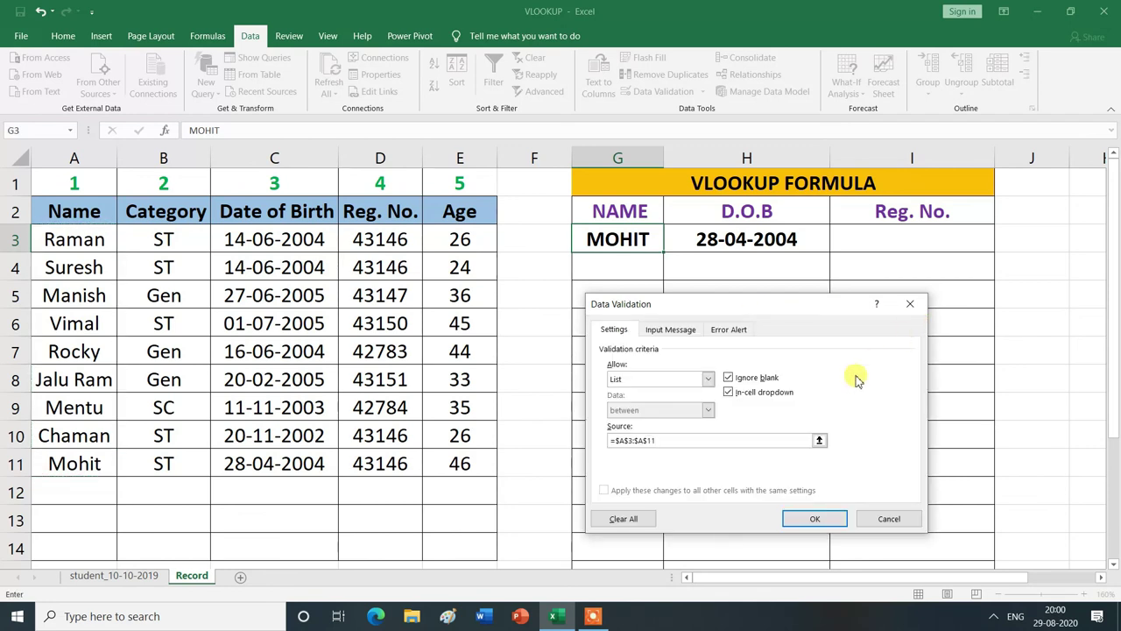
left_click(669, 444)
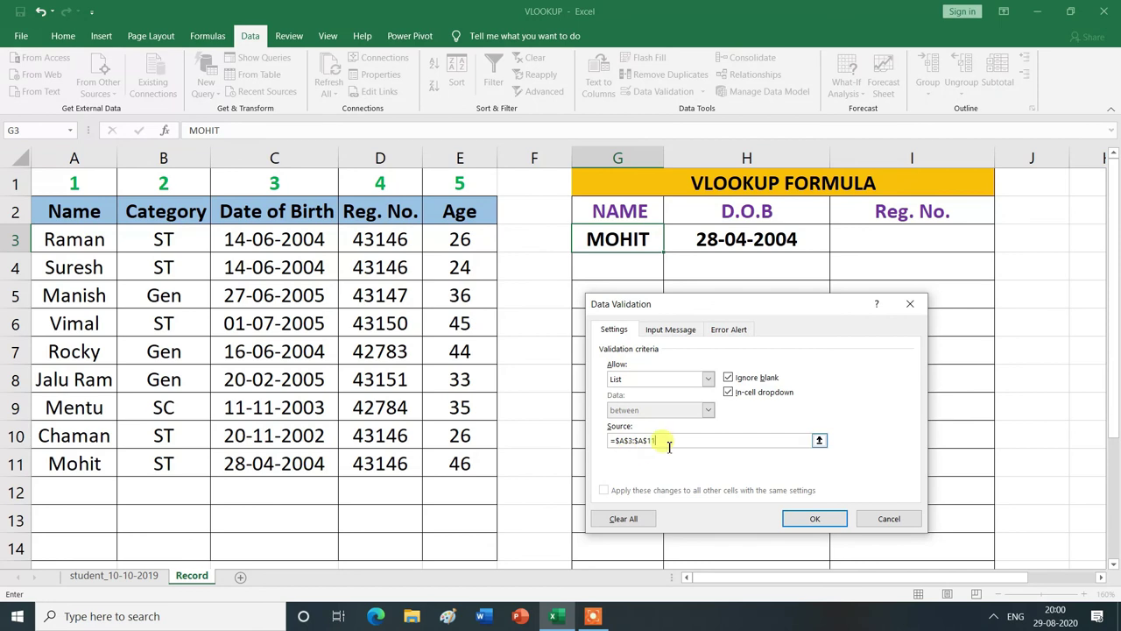
left_click(816, 518)
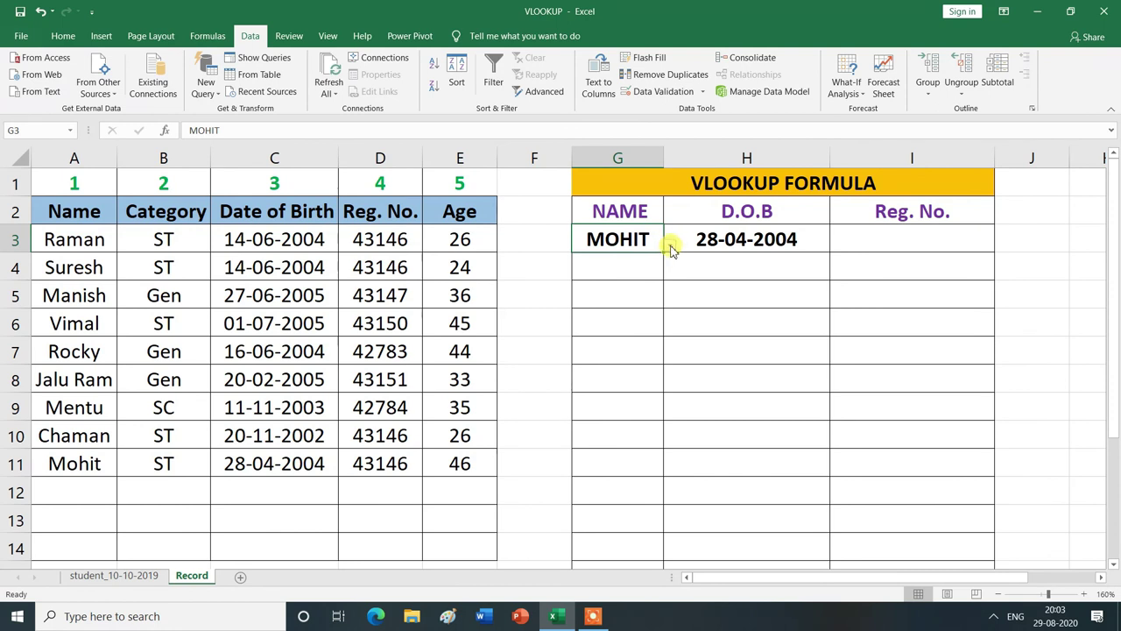
Pick Mentu, Raman, then Rocky from the G3 dropdown, checking the D.O.B each time
left_click(671, 250)
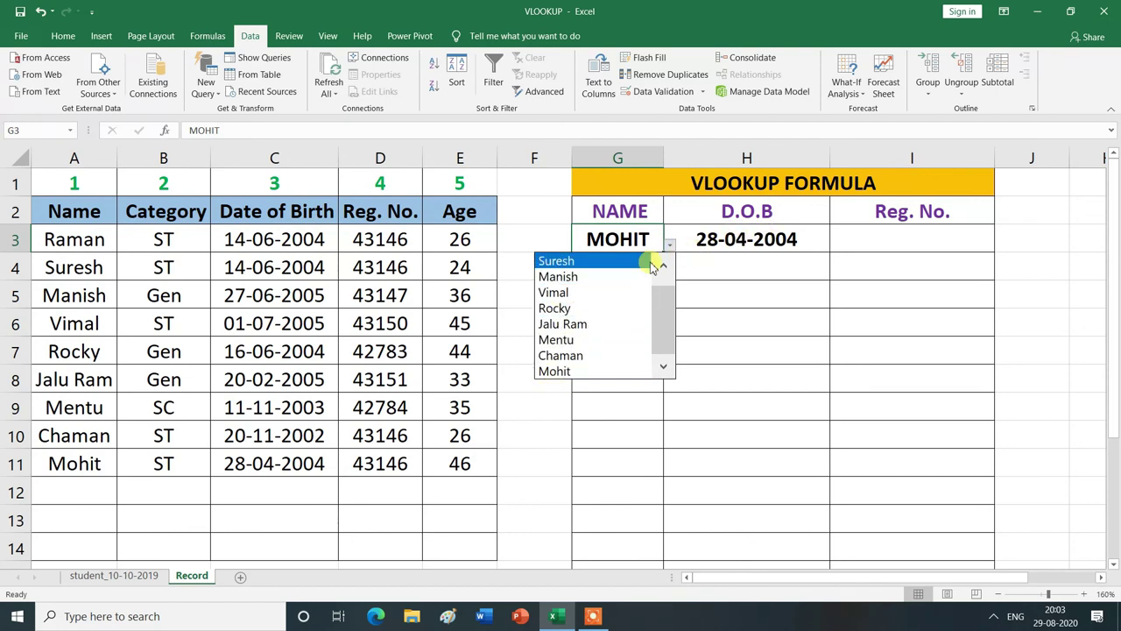
left_click(565, 341)
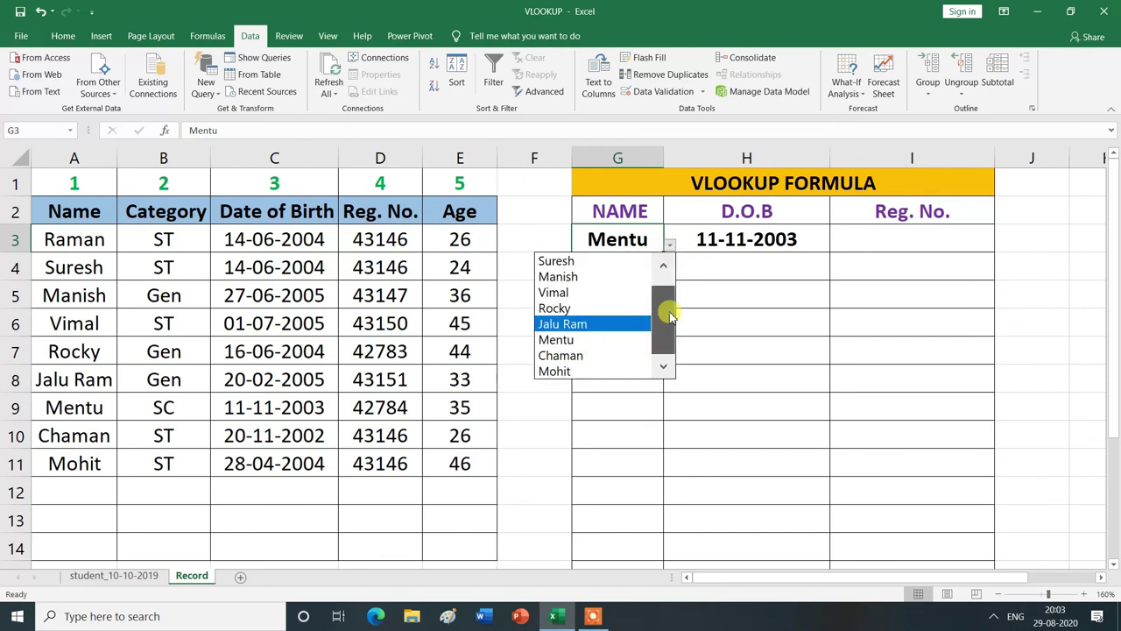
left_click_drag(670, 316, 666, 269)
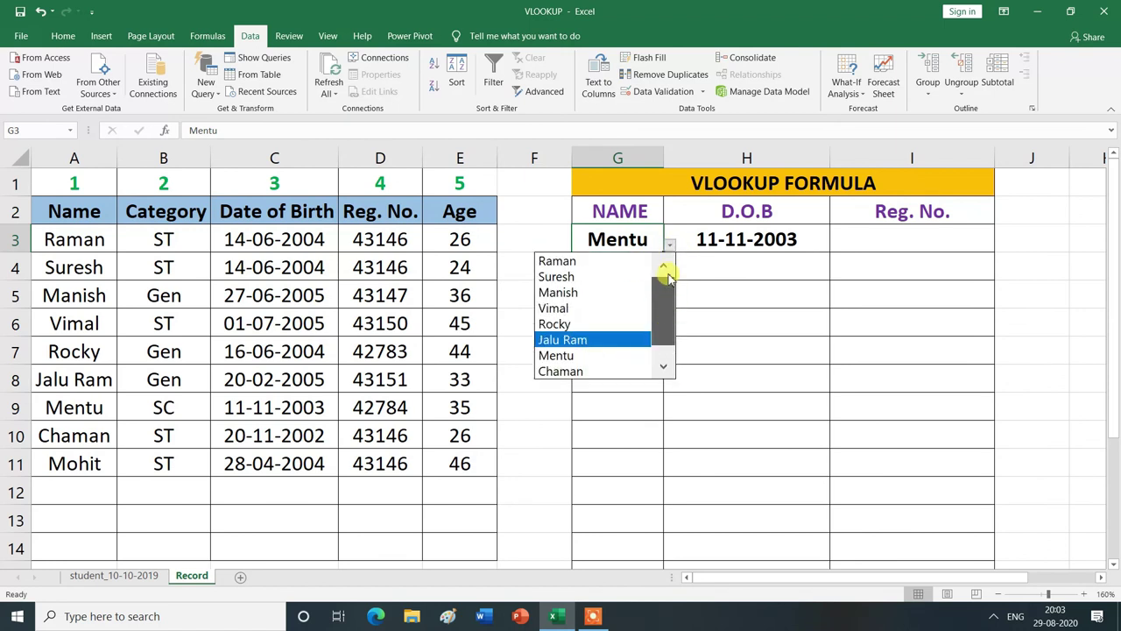
left_click(568, 262)
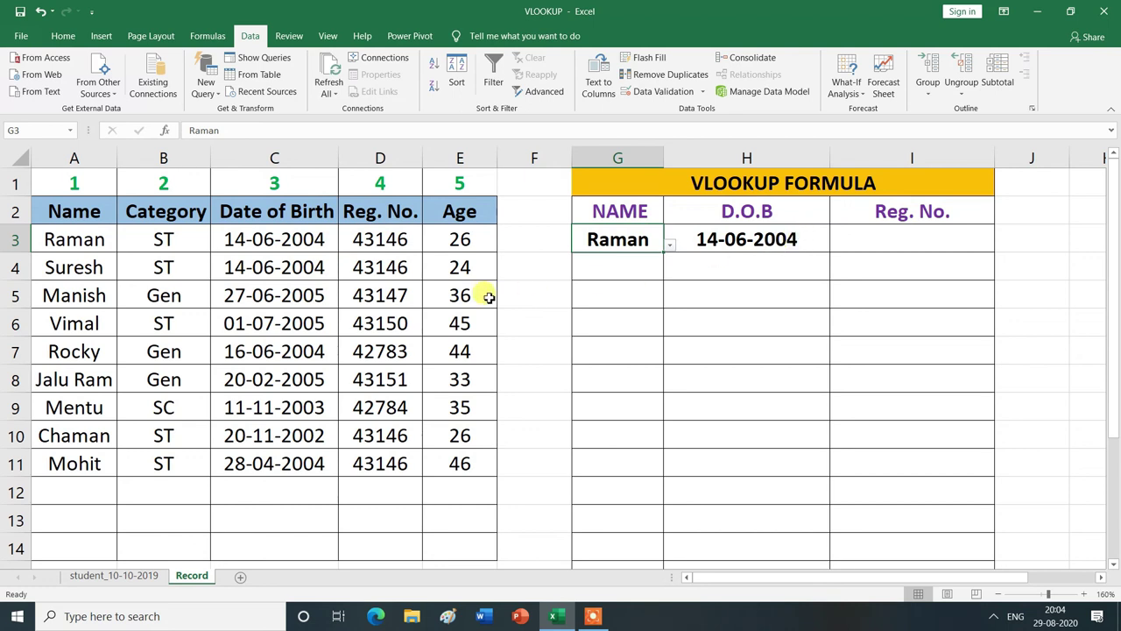
left_click(669, 246)
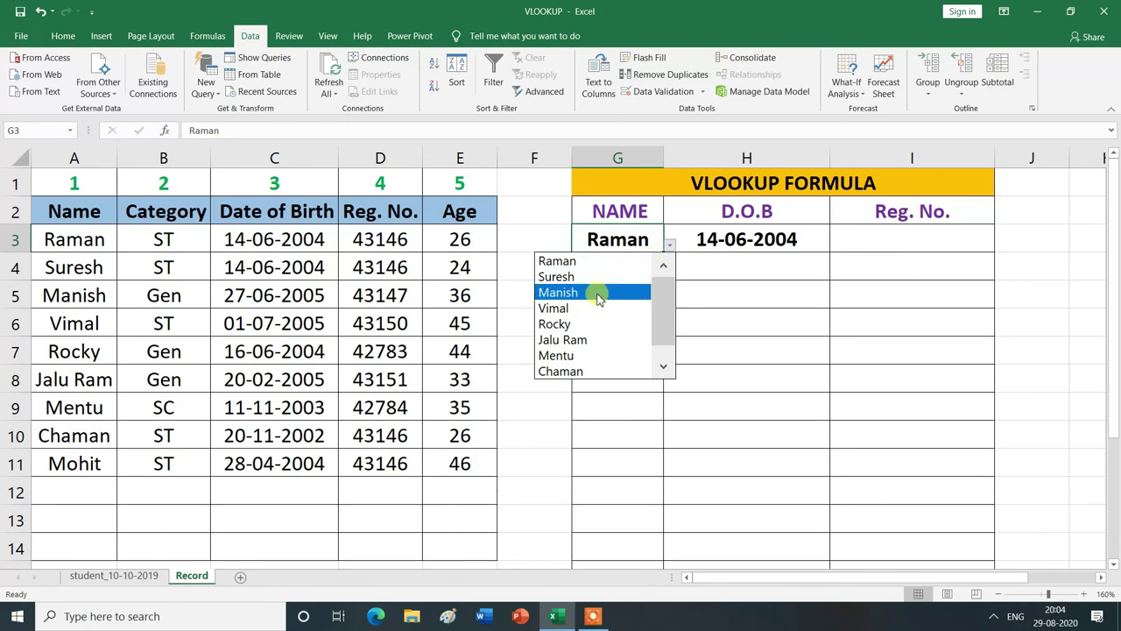
left_click(550, 324)
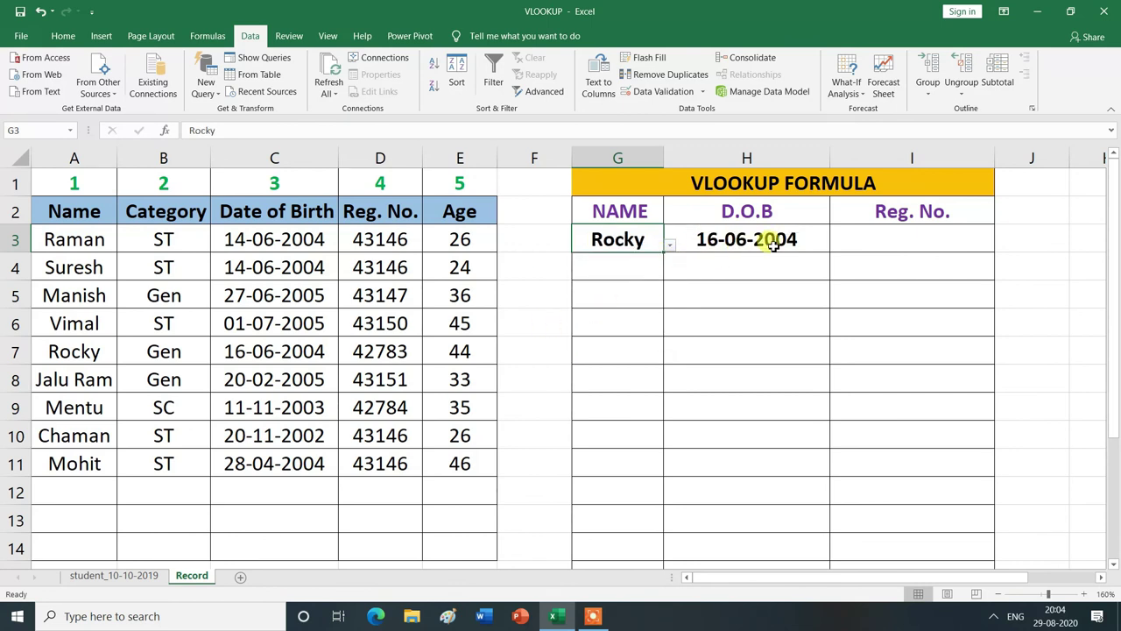